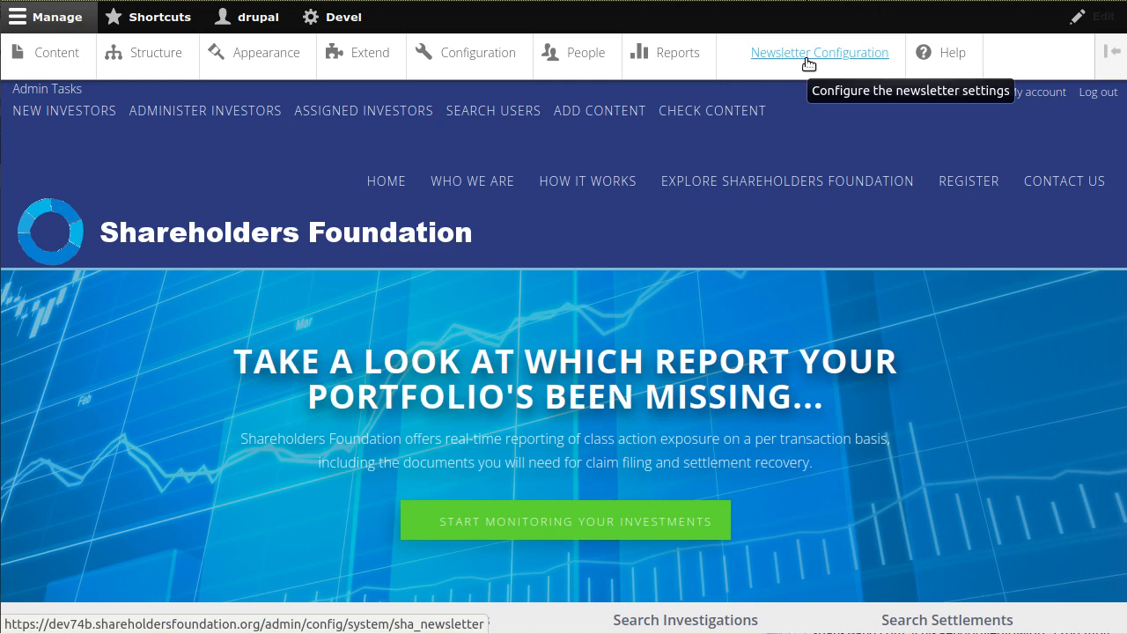
# Open the newsletter configuration, preview the current newsletter draft from Recent Investigations through Recent Settlements, and return to the module settings
pyautogui.click(808, 58)
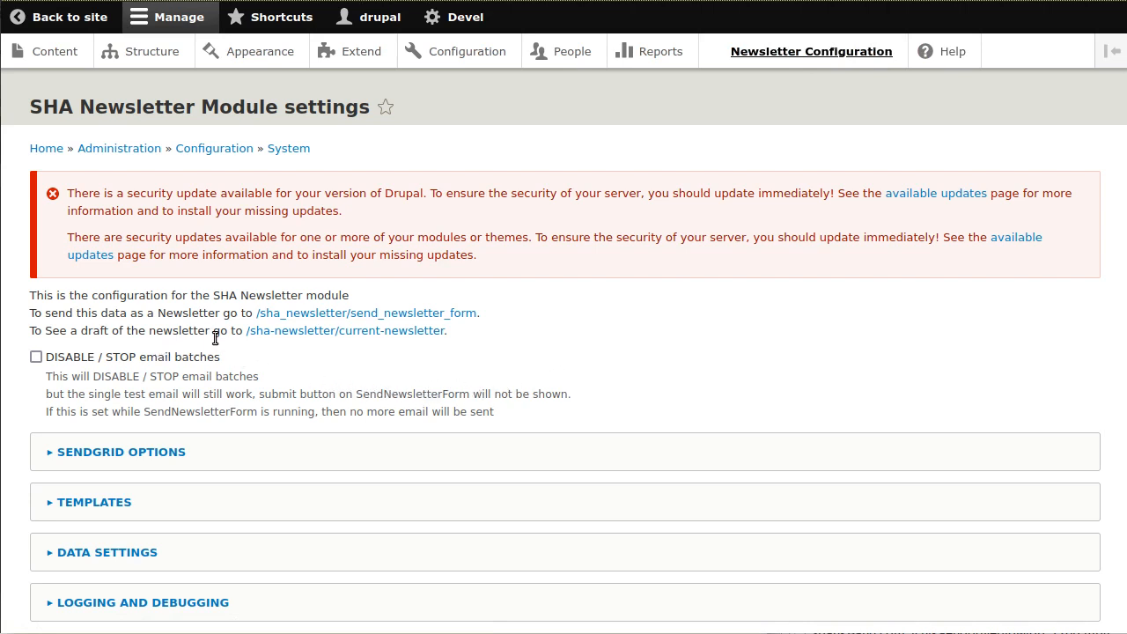
pyautogui.click(311, 331)
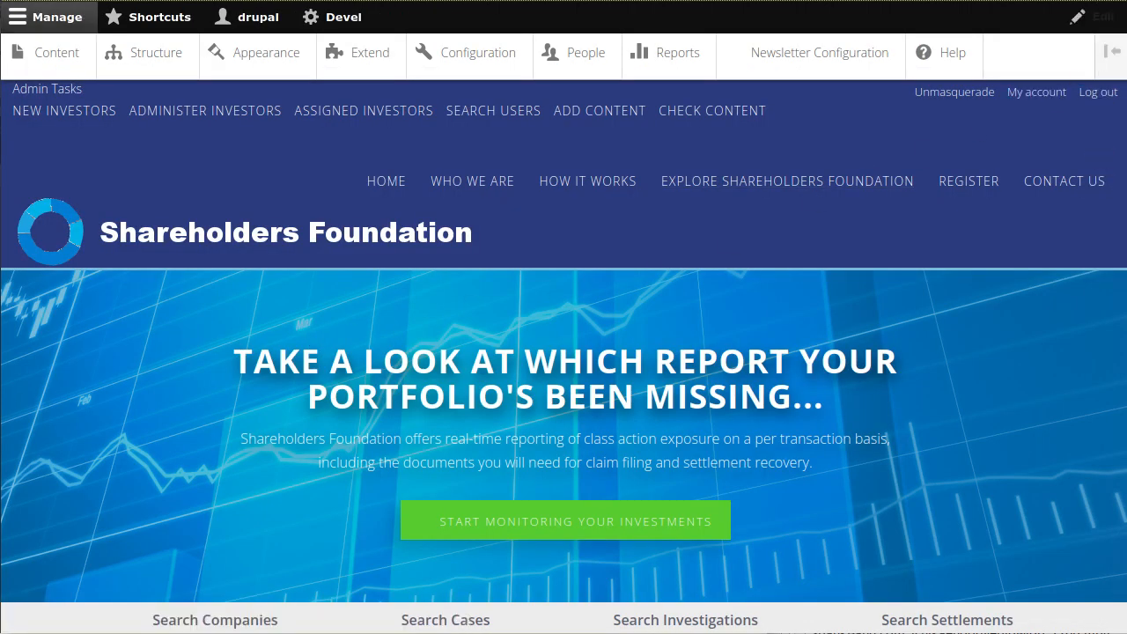
pyautogui.scroll(-5, 1083, 167)
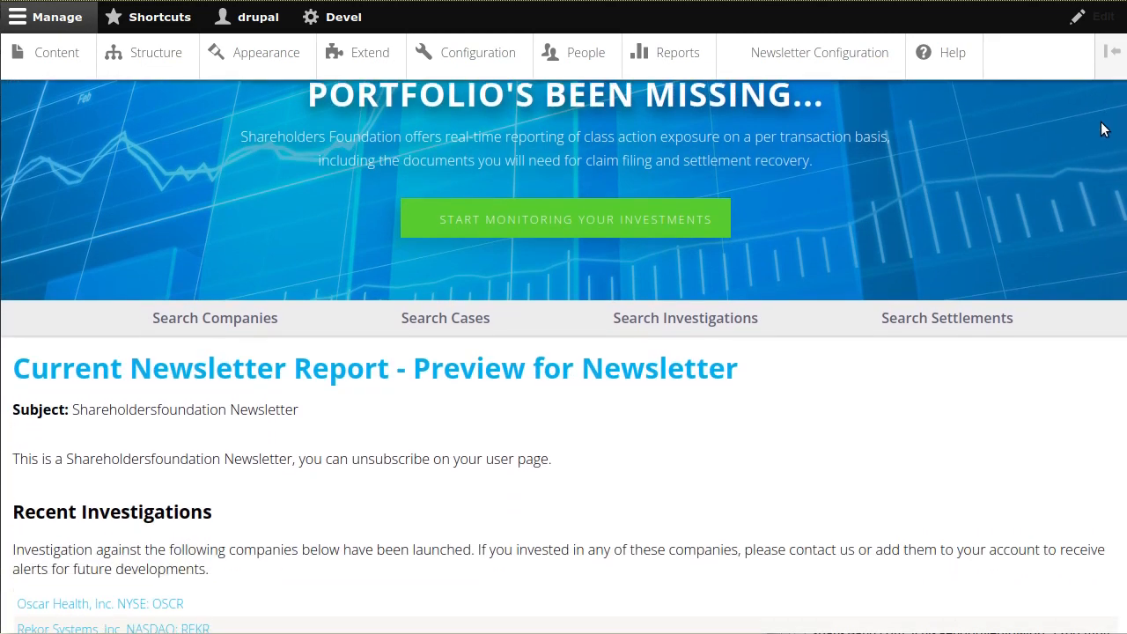
pyautogui.scroll(-1, 1074, 172)
pyautogui.scroll(-1, 1070, 179)
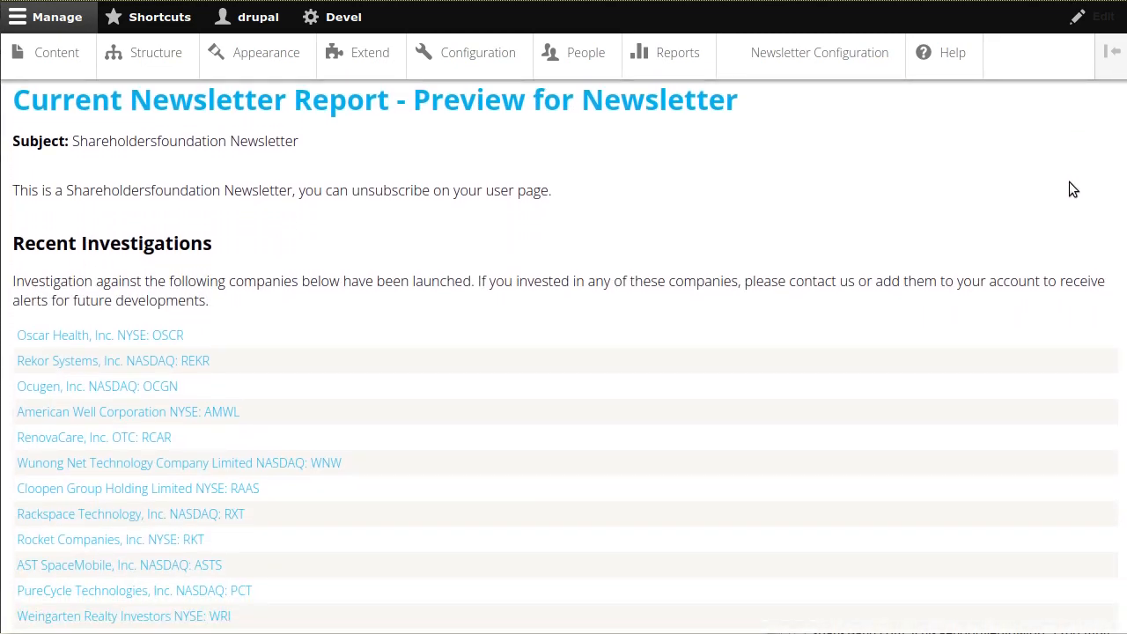
pyautogui.scroll(-5, 1071, 195)
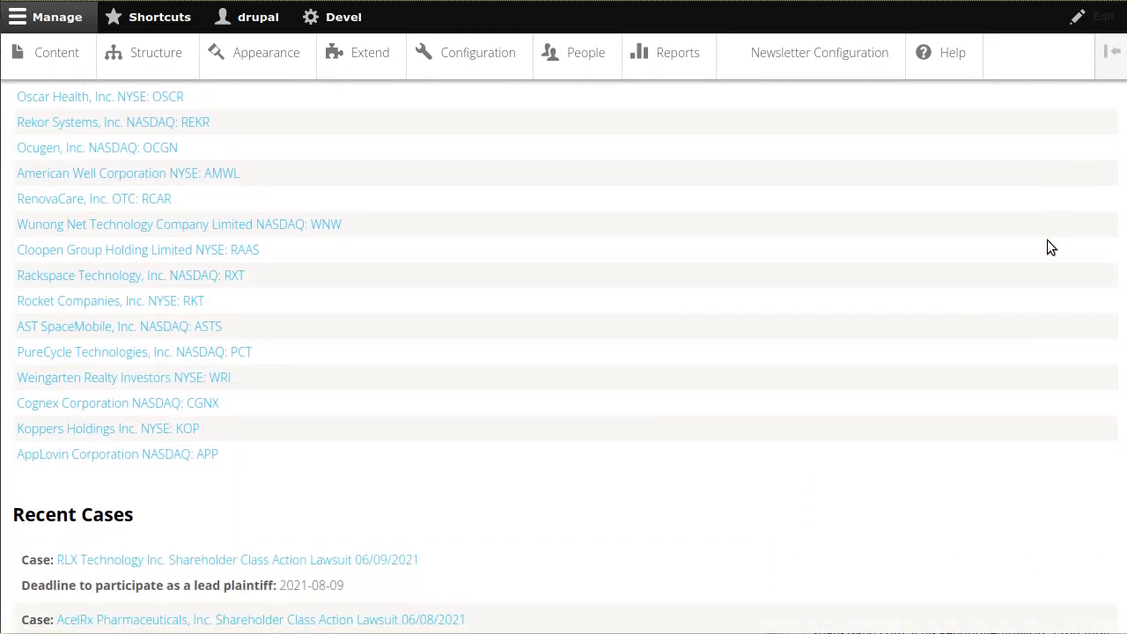
pyautogui.scroll(-5, 1030, 293)
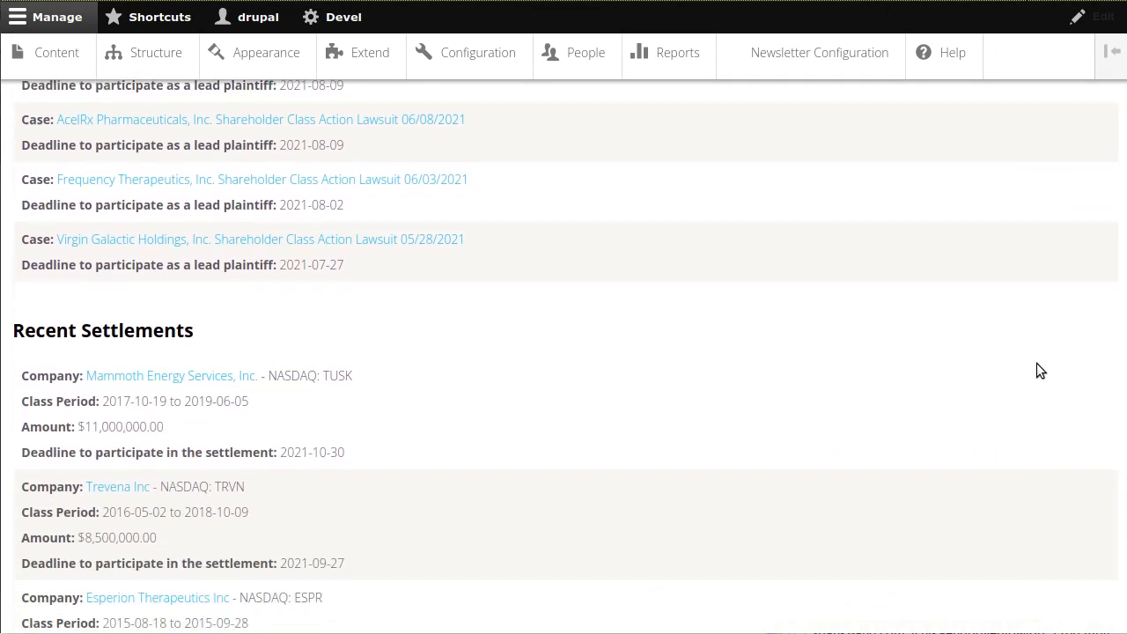
pyautogui.scroll(-4, 1068, 398)
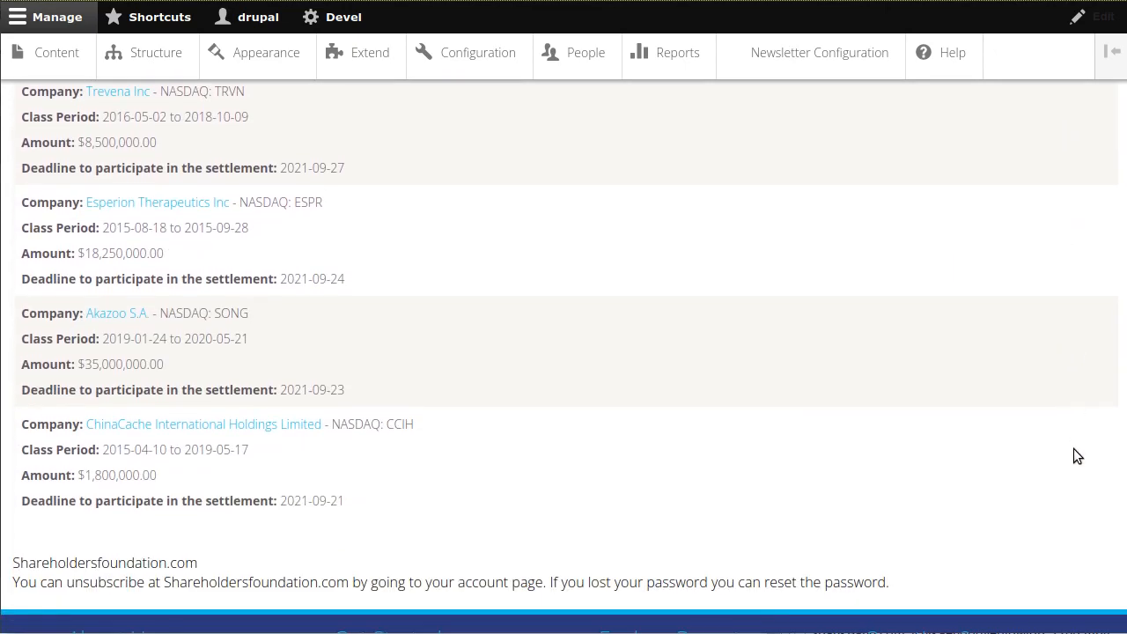
pyautogui.scroll(9, 1074, 448)
pyautogui.scroll(8, 1073, 448)
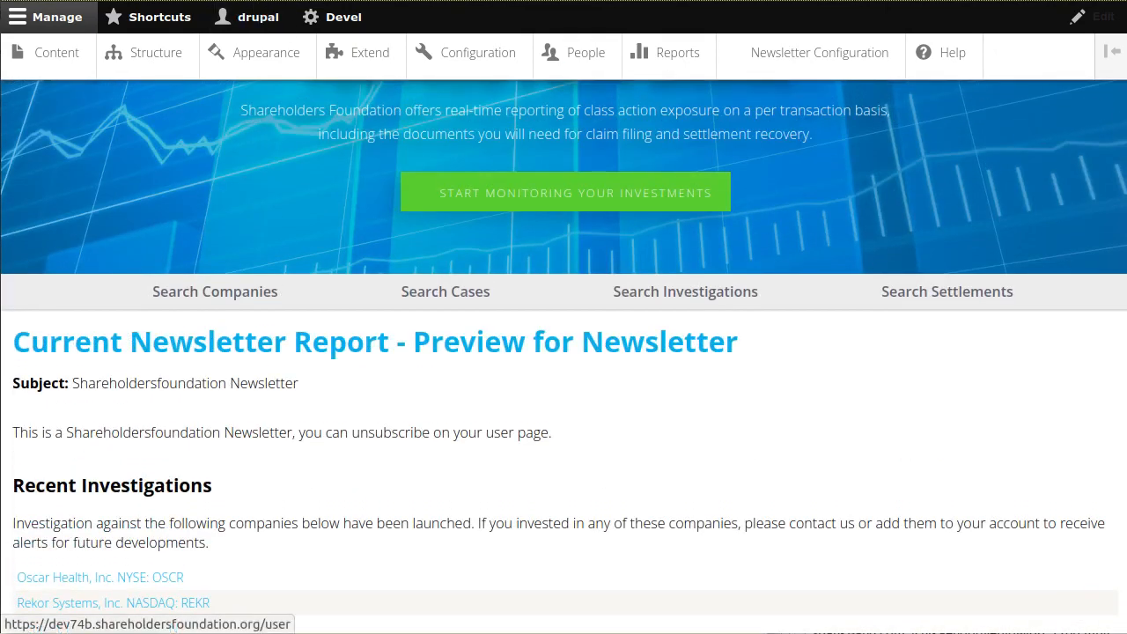
pyautogui.hotkey('alt', 'Left')
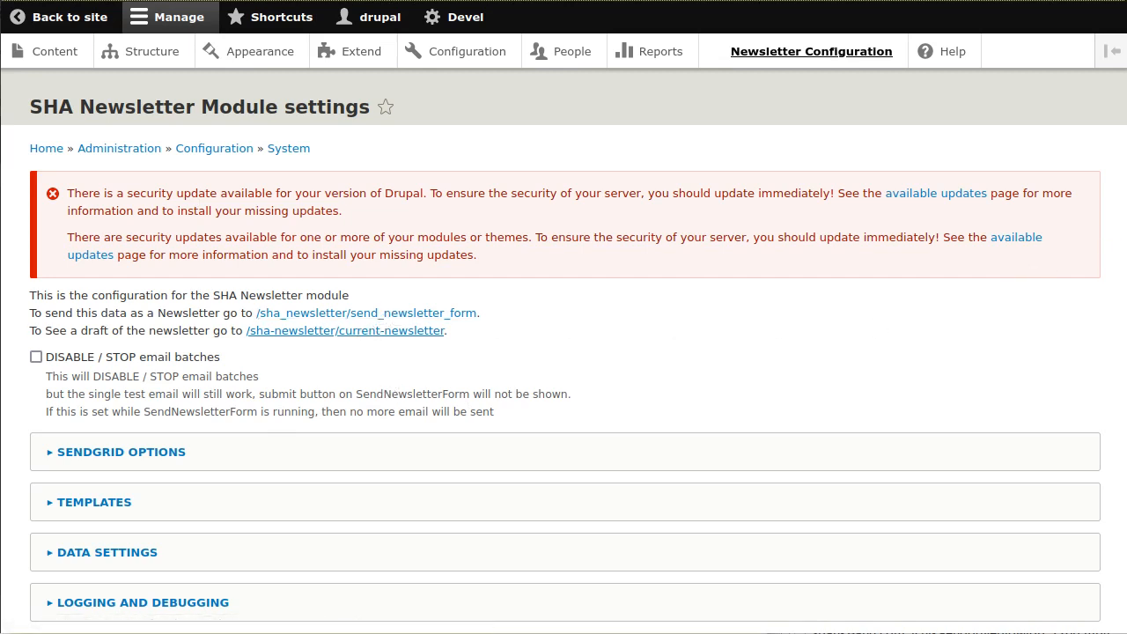
# Examine the SendGrid options, including the batch size and the from and to email fields, and collapse the section
pyautogui.scroll(-2, 1097, 332)
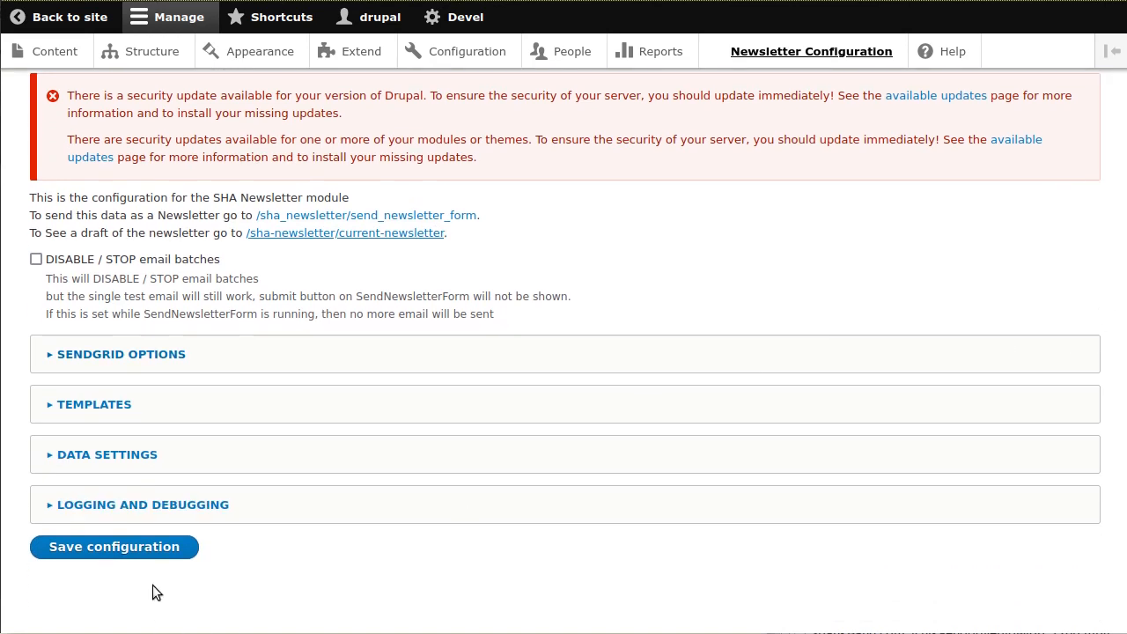
pyautogui.click(75, 356)
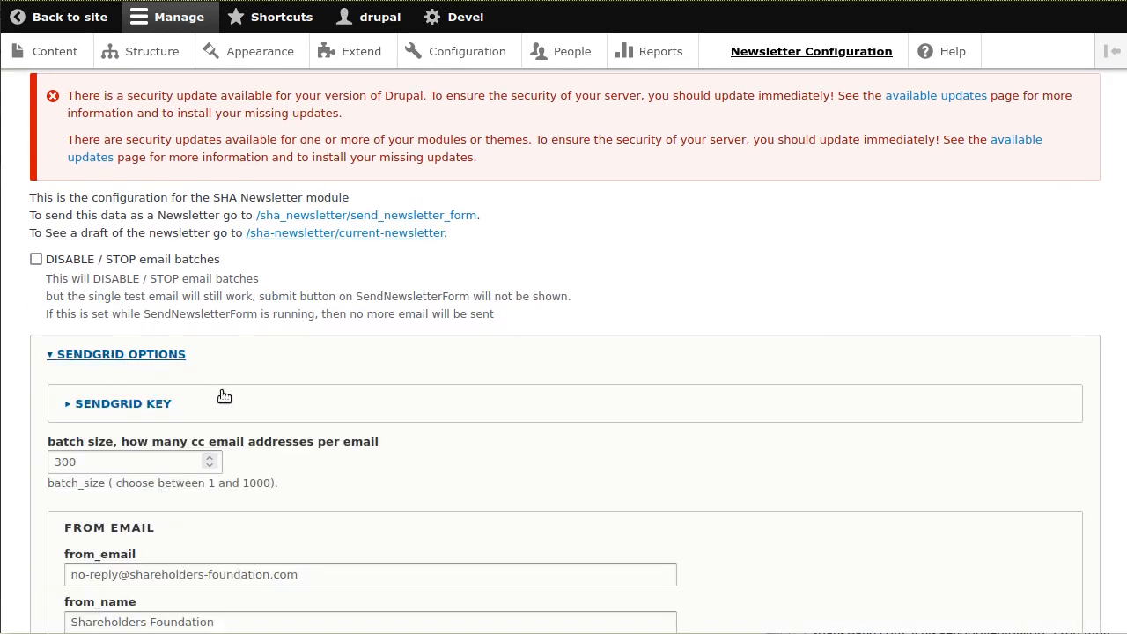
pyautogui.scroll(-4, 200, 450)
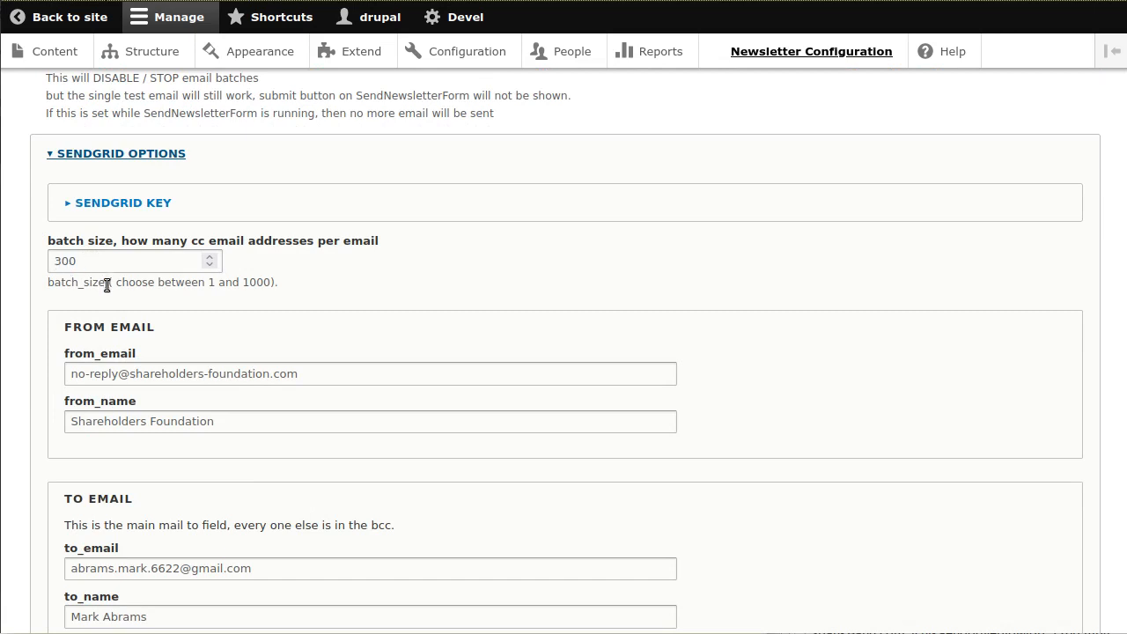
pyautogui.scroll(-4, 533, 460)
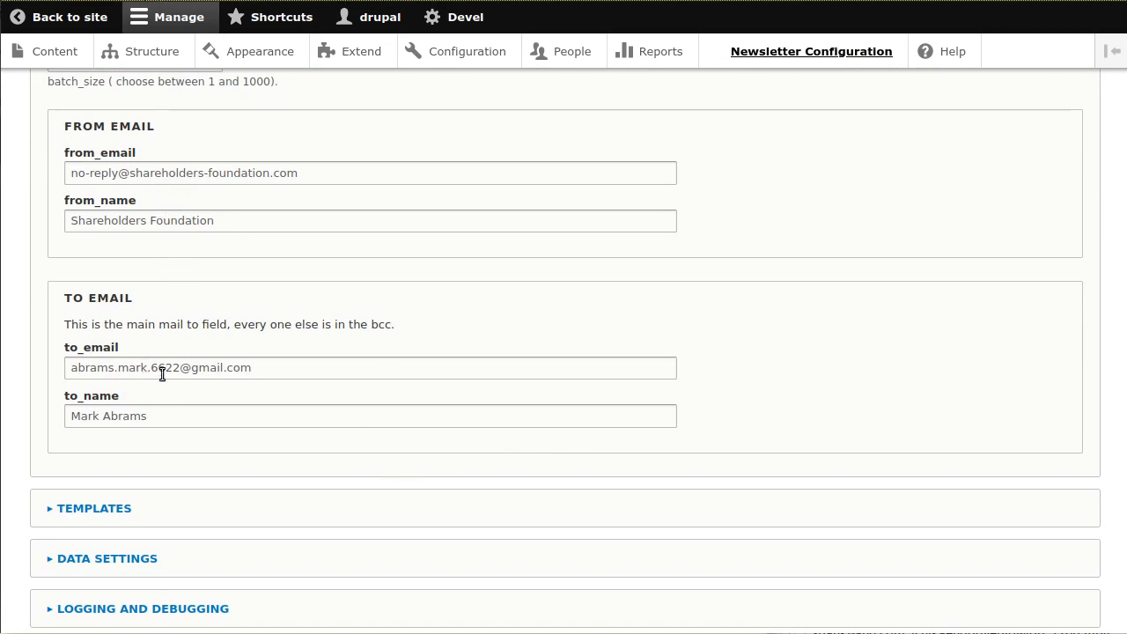
pyautogui.scroll(4, 625, 302)
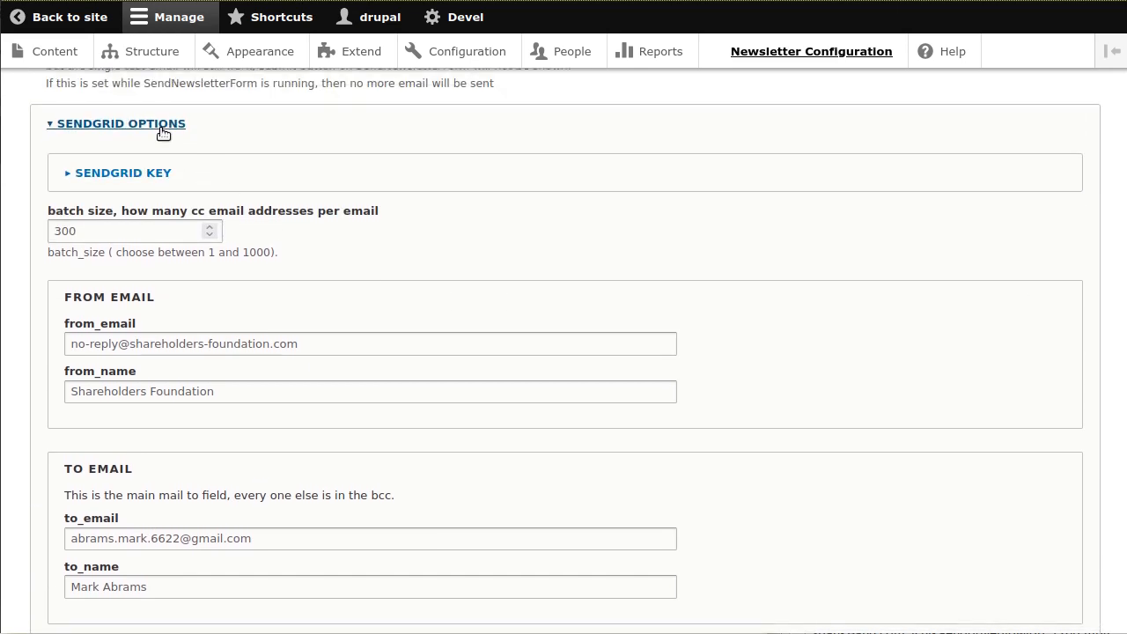
pyautogui.click(160, 124)
# Review the newsletter templates for the subject, intro texts, footer and CSS, and collapse the section
pyautogui.click(100, 401)
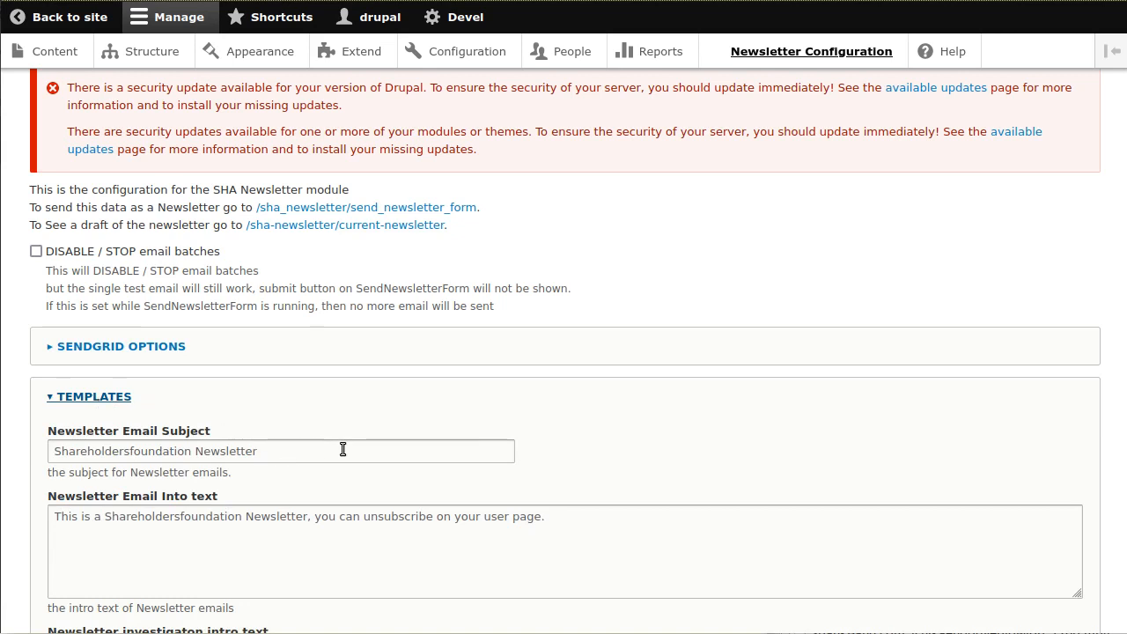
pyautogui.scroll(-5, 1115, 297)
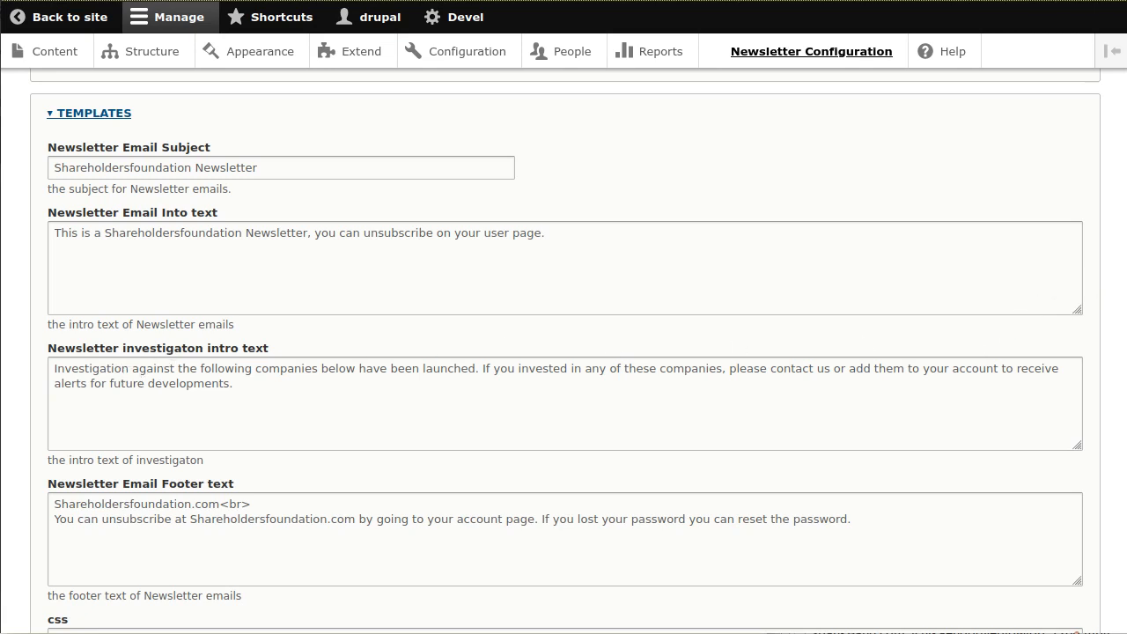
pyautogui.scroll(-5, 1110, 440)
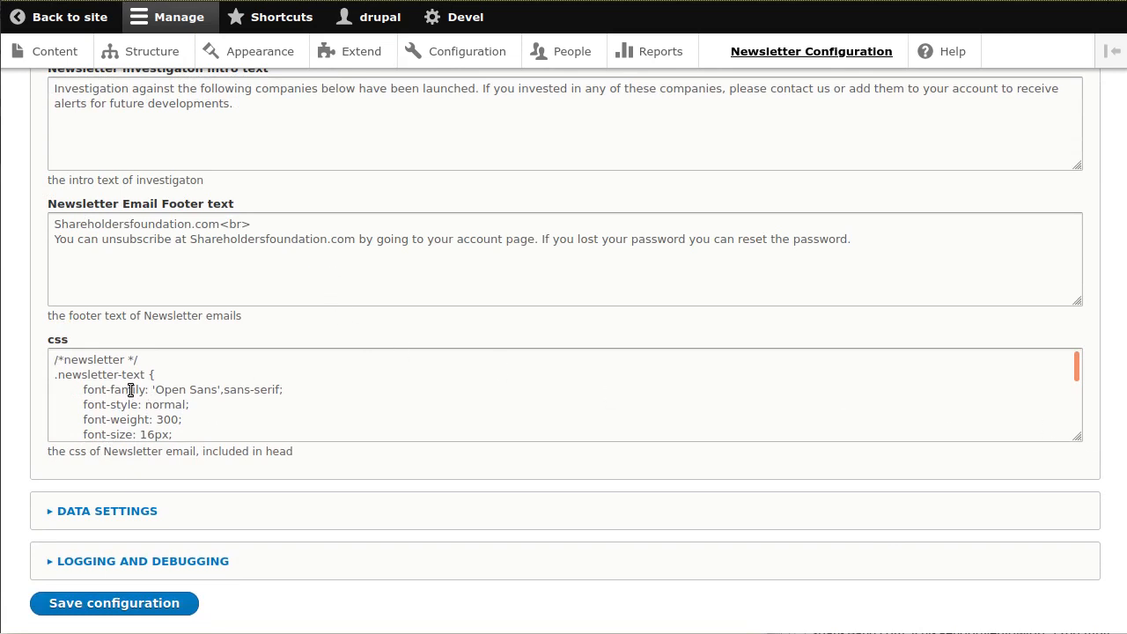
pyautogui.scroll(-5, 136, 405)
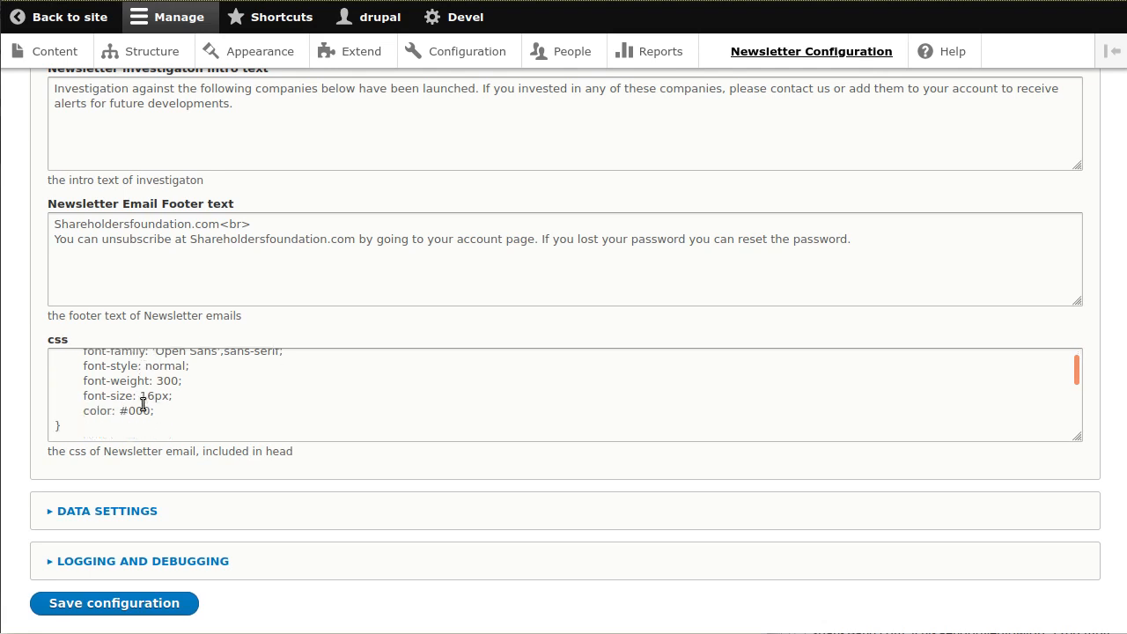
pyautogui.scroll(5, 247, 382)
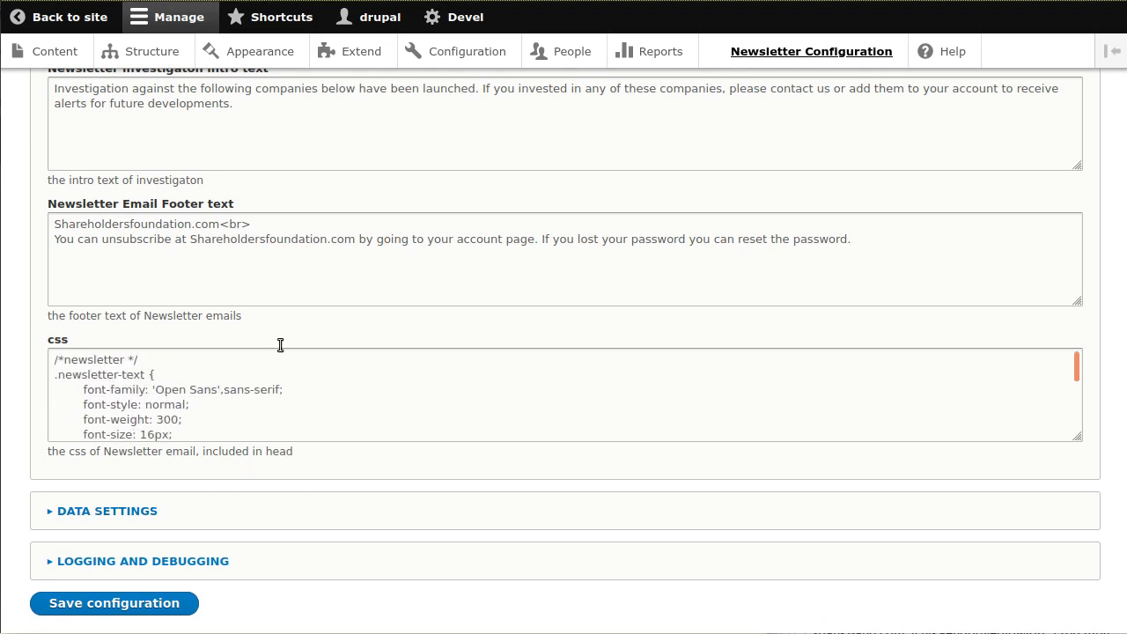
pyautogui.scroll(5, 269, 305)
pyautogui.click(79, 341)
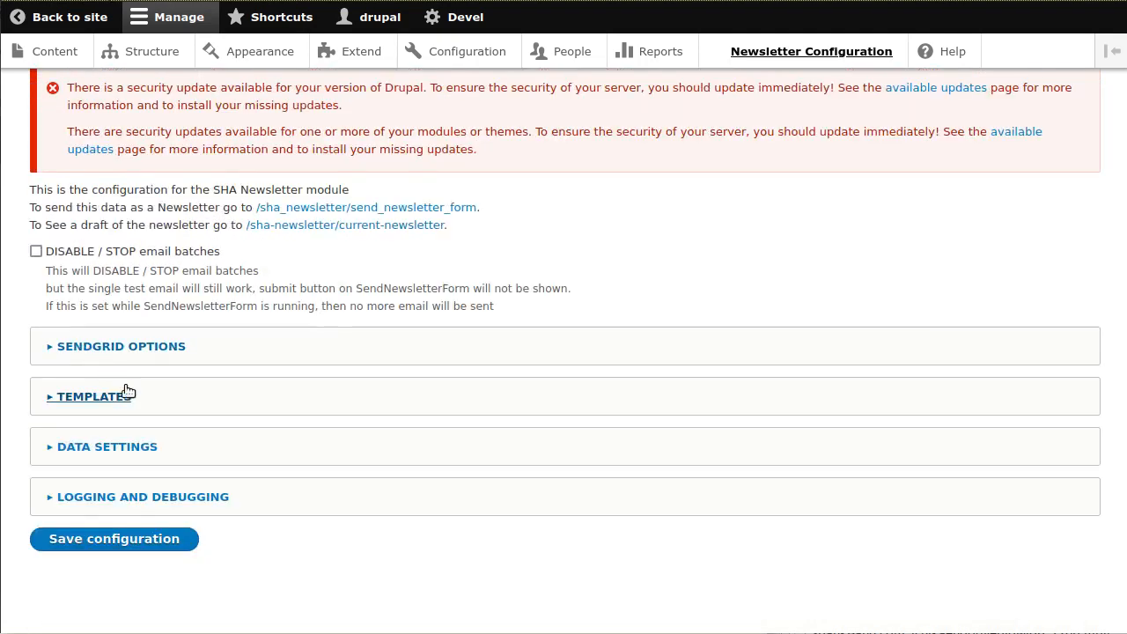
# Check the Data Settings for how many cases, investigations and settlements the report shows, and collapse the section
pyautogui.click(115, 445)
pyautogui.scroll(-3, 329, 452)
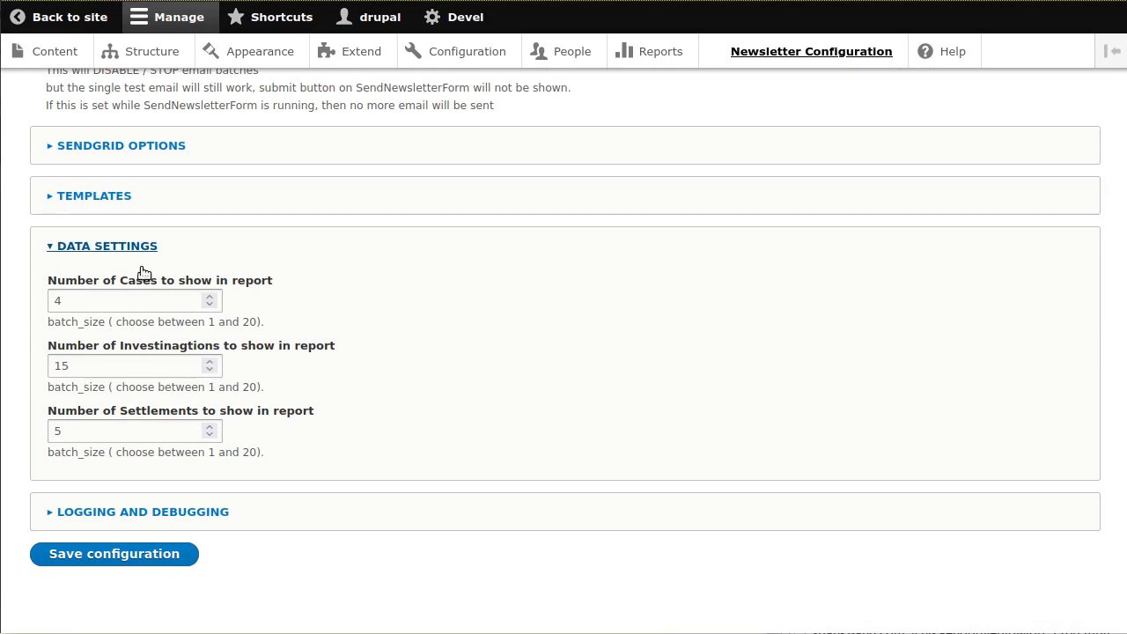
pyautogui.click(108, 247)
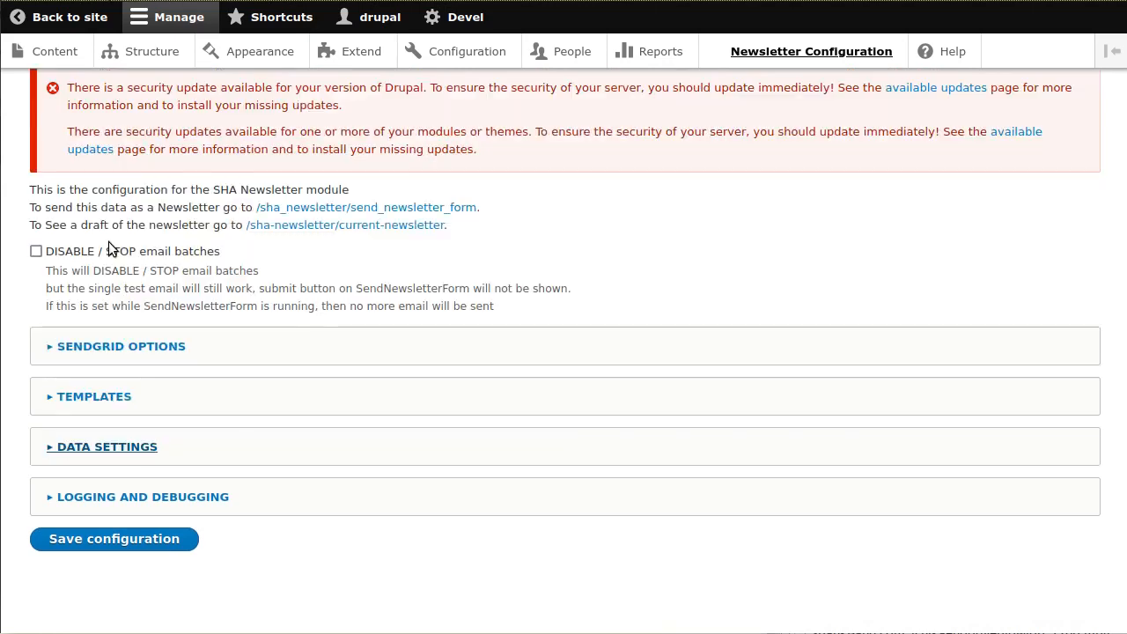
# Review the Logging and Debugging options for test email, alert email mode, verbosity and simulation, and save the configuration
pyautogui.click(114, 498)
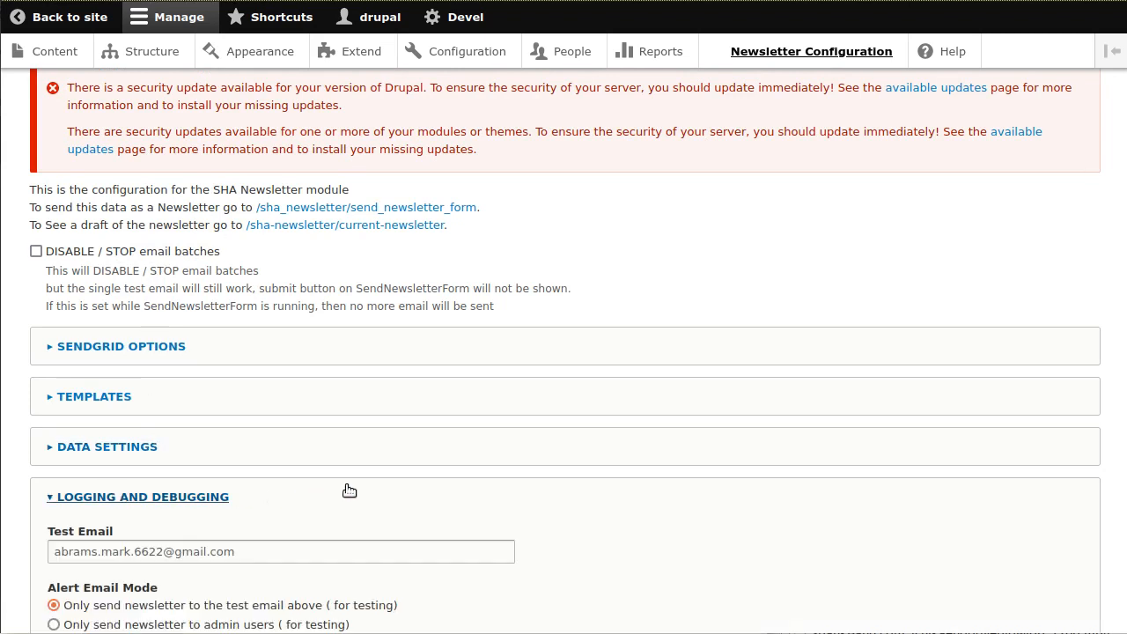
pyautogui.scroll(-4, 347, 490)
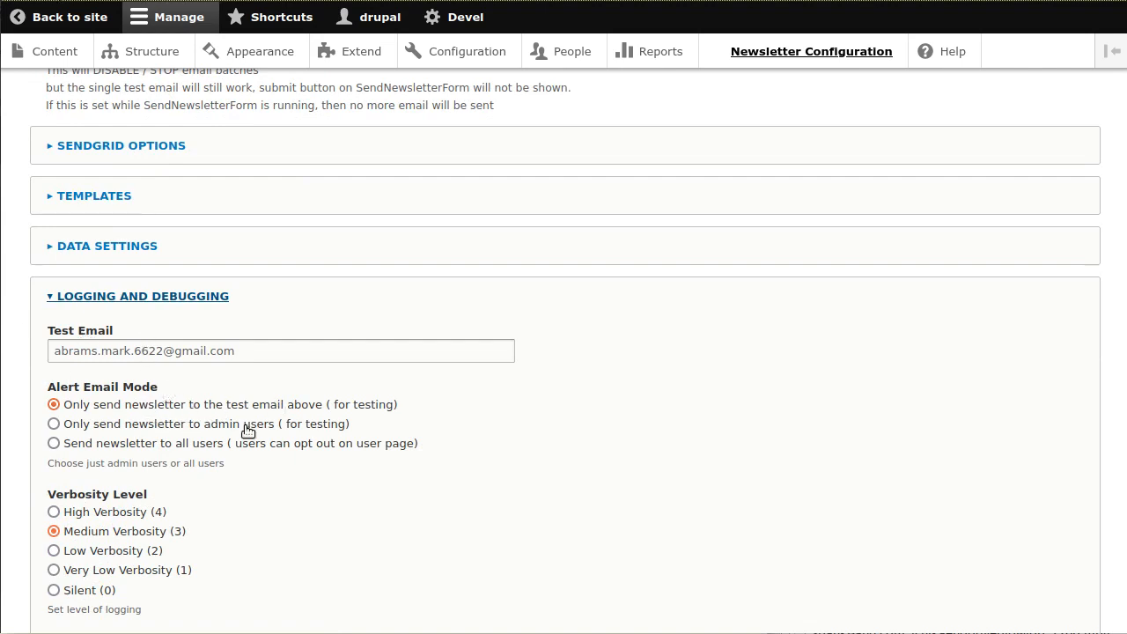
pyautogui.scroll(-4, 326, 418)
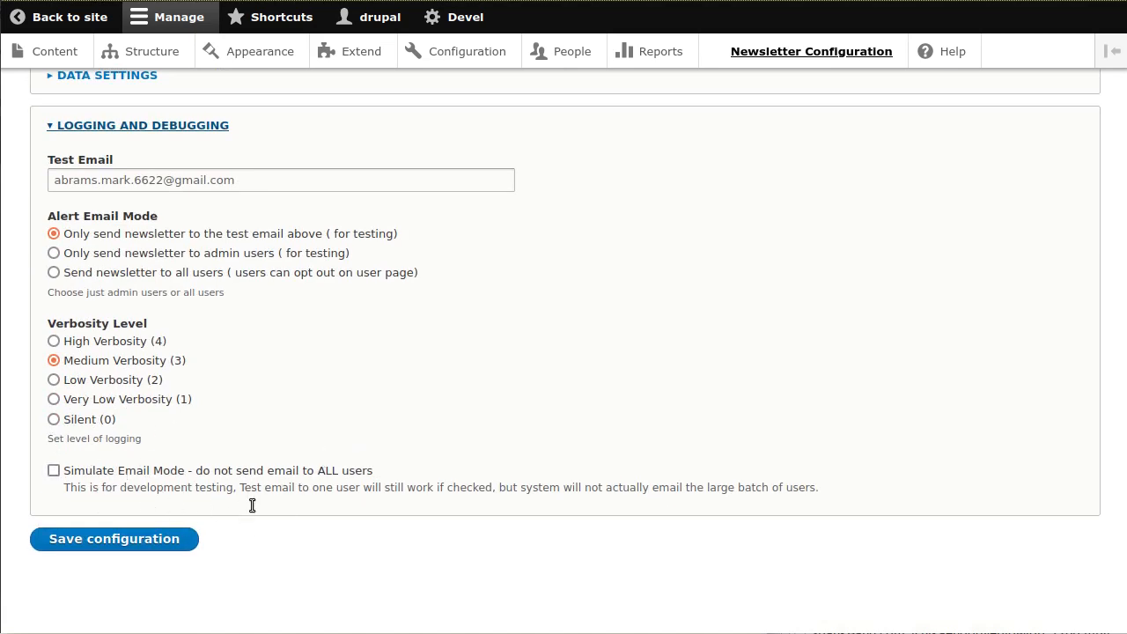
pyautogui.scroll(10, 288, 508)
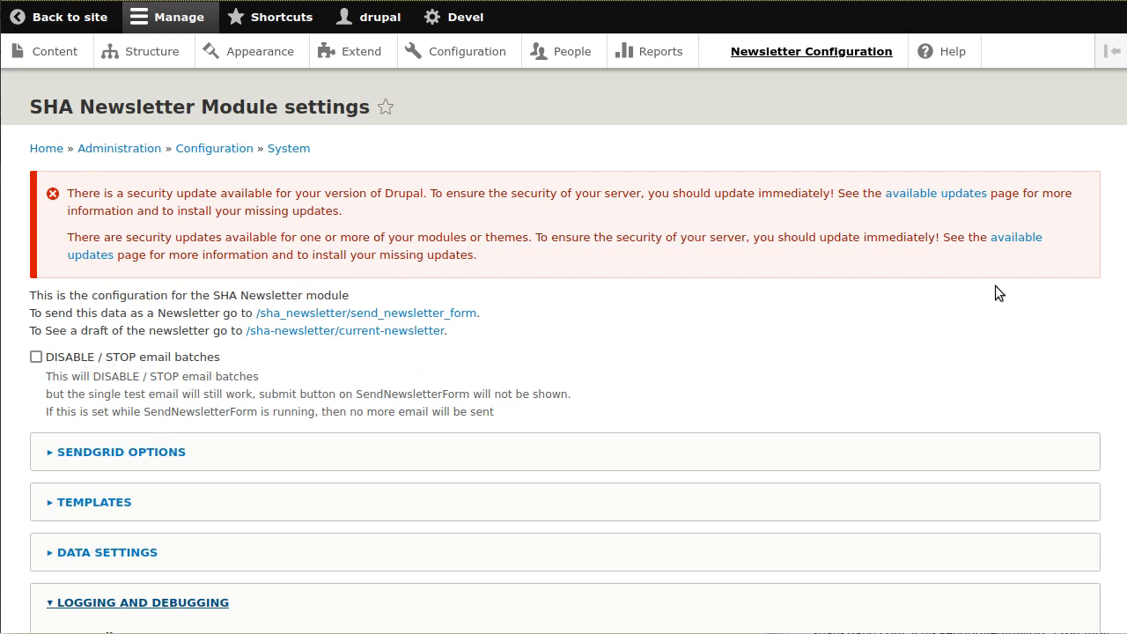
pyautogui.scroll(-3, 1120, 296)
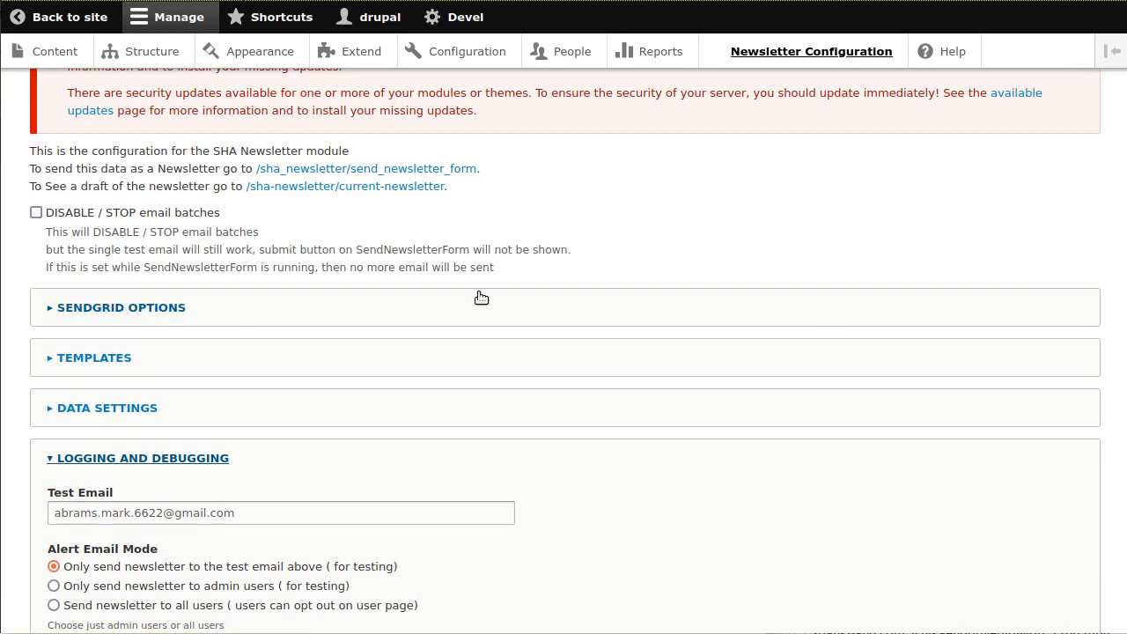
pyautogui.scroll(-7, 1118, 352)
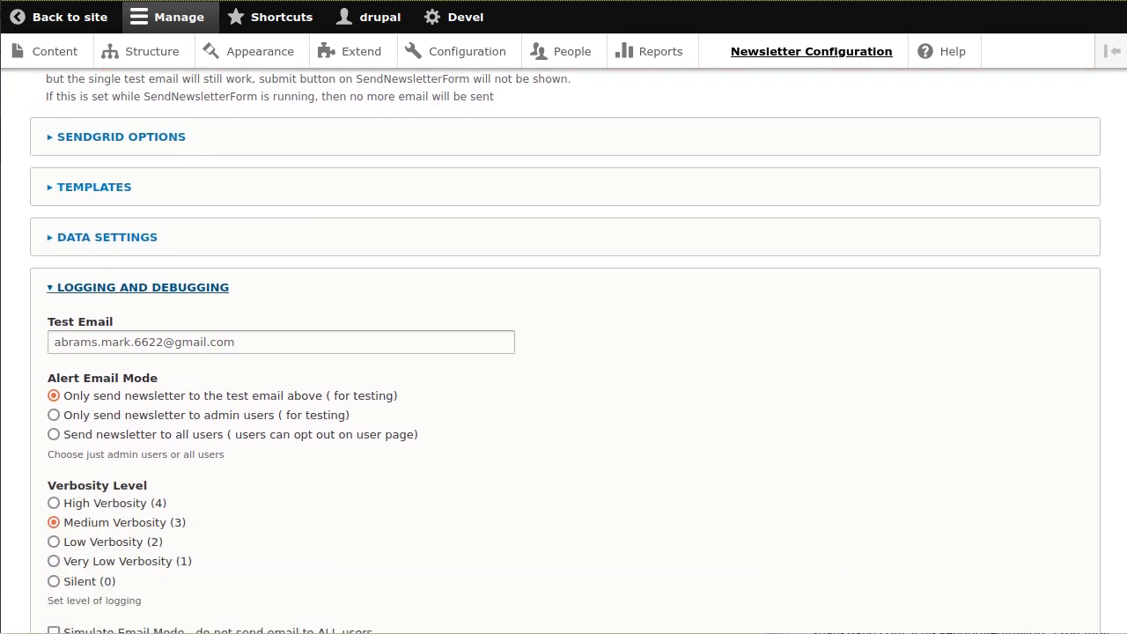
pyautogui.click(149, 541)
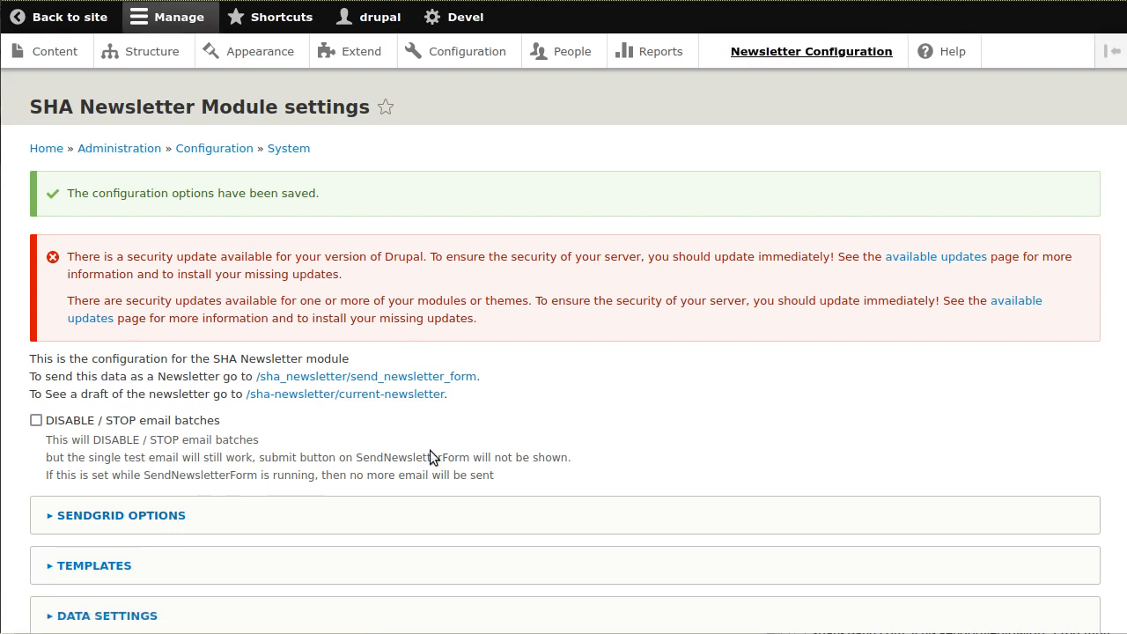
# Reopen the Logging and Debugging section to recheck the alert email mode and Simulate Email Mode, and save the configuration again
pyautogui.scroll(-4, 431, 452)
pyautogui.scroll(4, 433, 453)
pyautogui.scroll(-4, 432, 453)
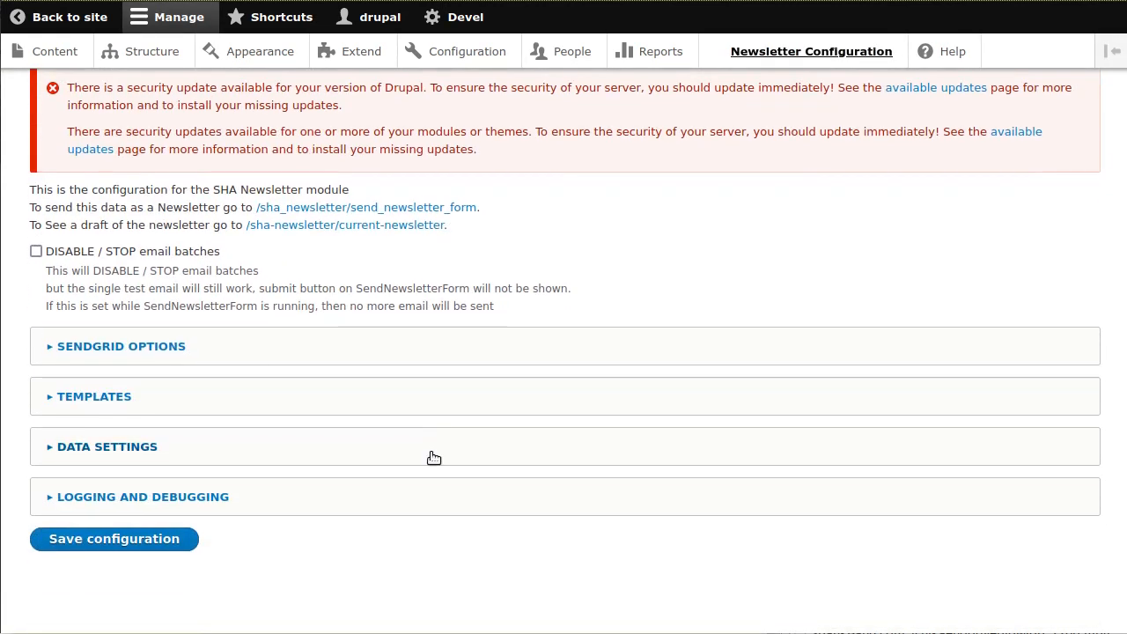
pyautogui.click(90, 498)
pyautogui.scroll(-5, 282, 506)
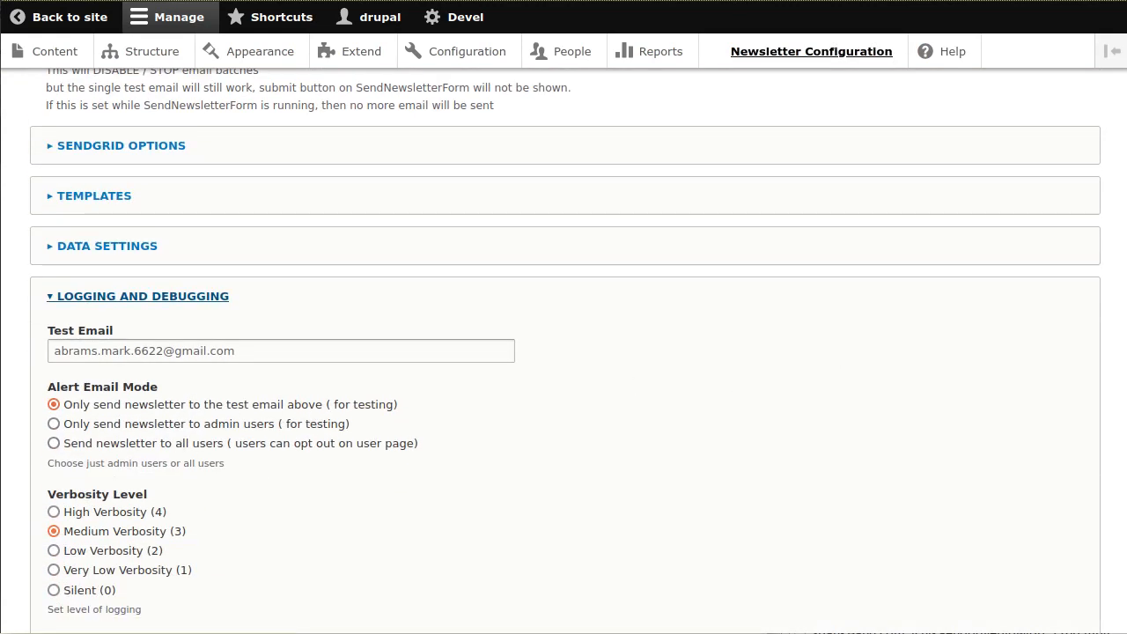
pyautogui.scroll(-4, 1100, 395)
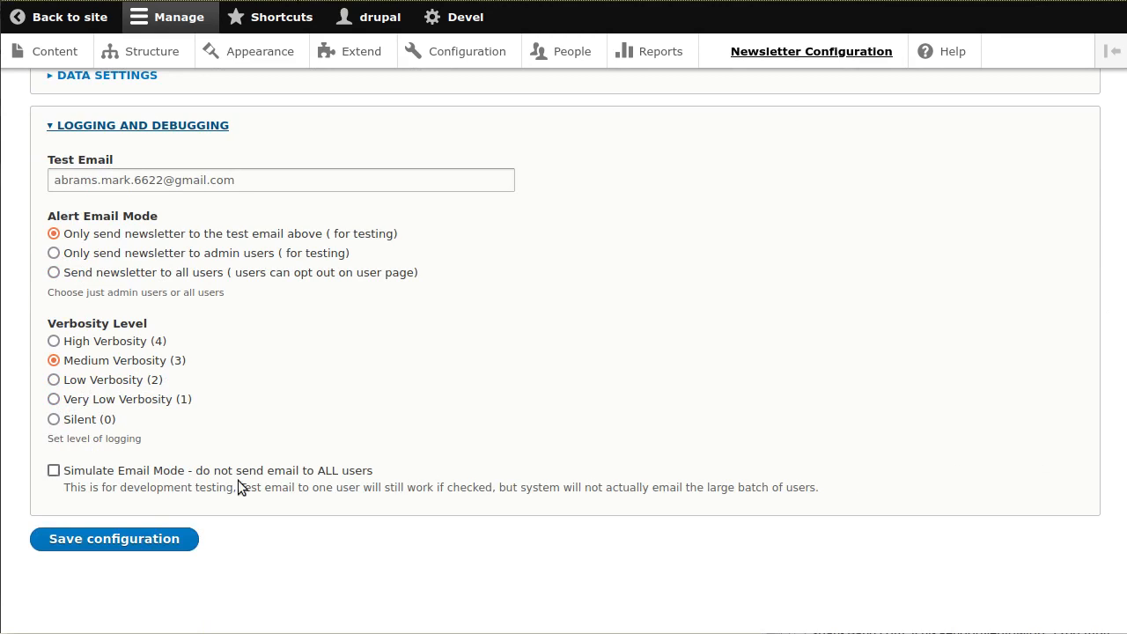
pyautogui.click(168, 549)
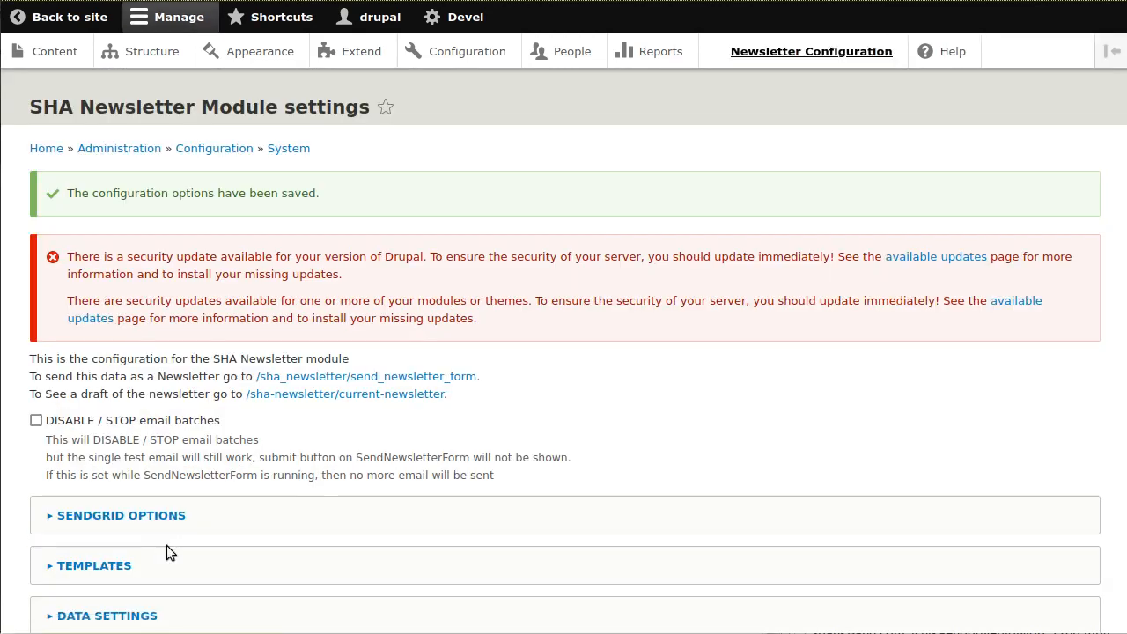
# Open the send newsletter form and examine its sending mode, sender and recipient details
pyautogui.click(359, 383)
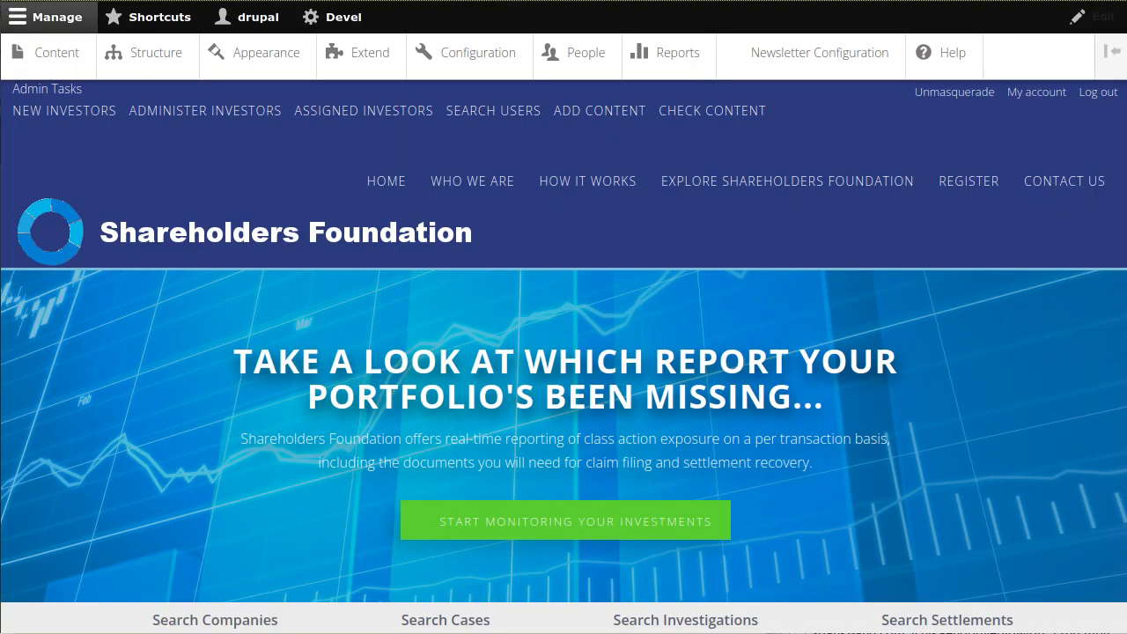
pyautogui.scroll(-5, 1091, 279)
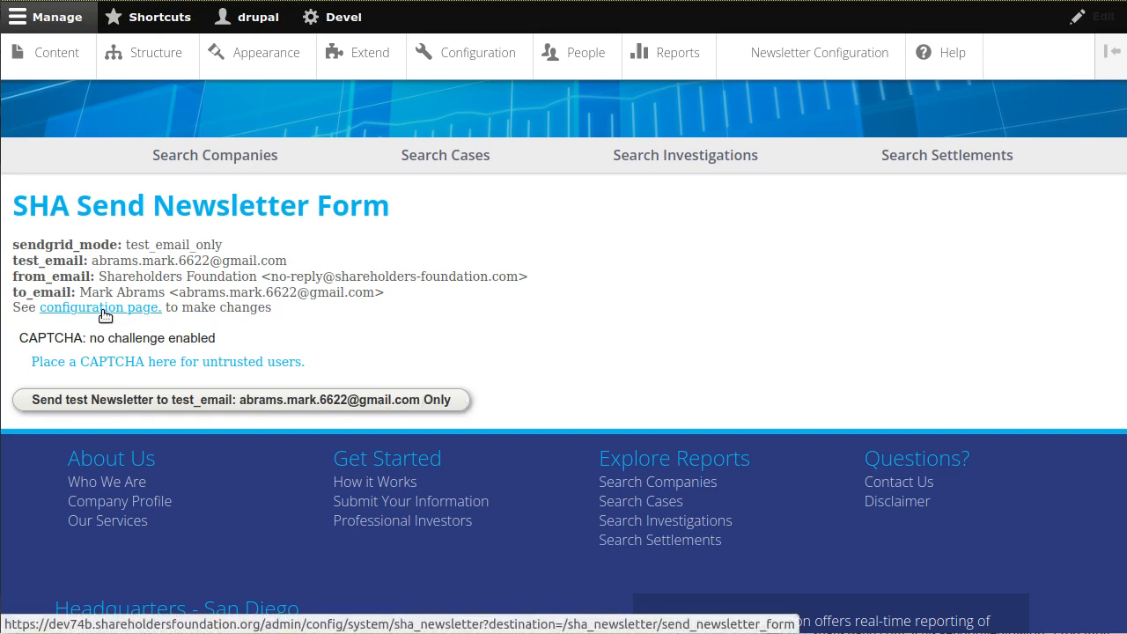
# Send the test newsletter to the test email address only and check the status message on the form
pyautogui.click(241, 402)
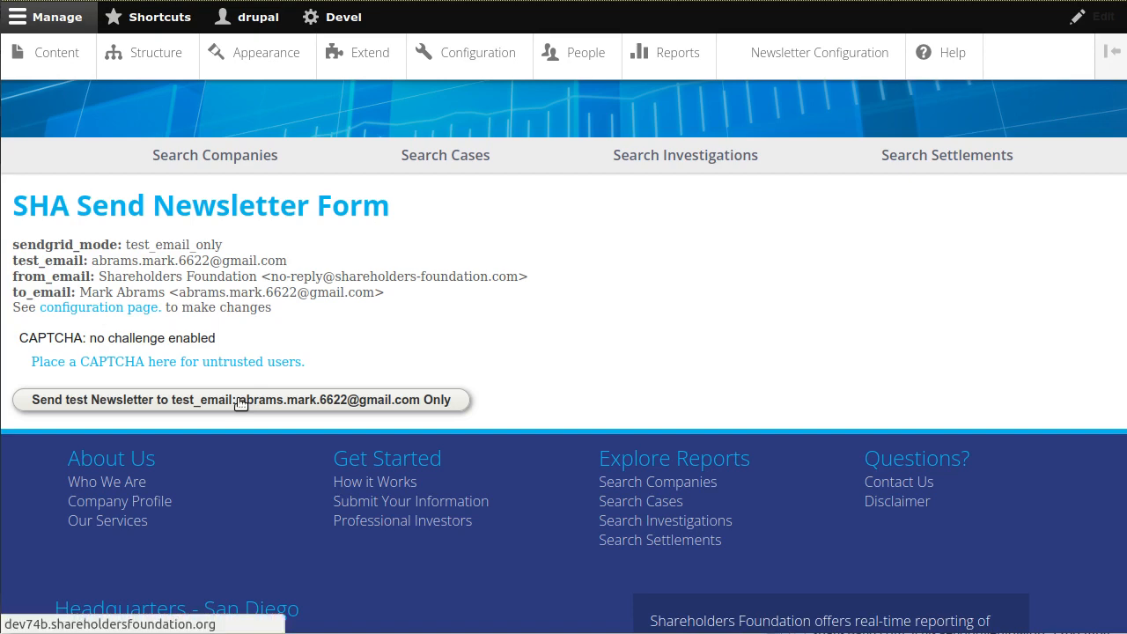
pyautogui.scroll(-3, 237, 405)
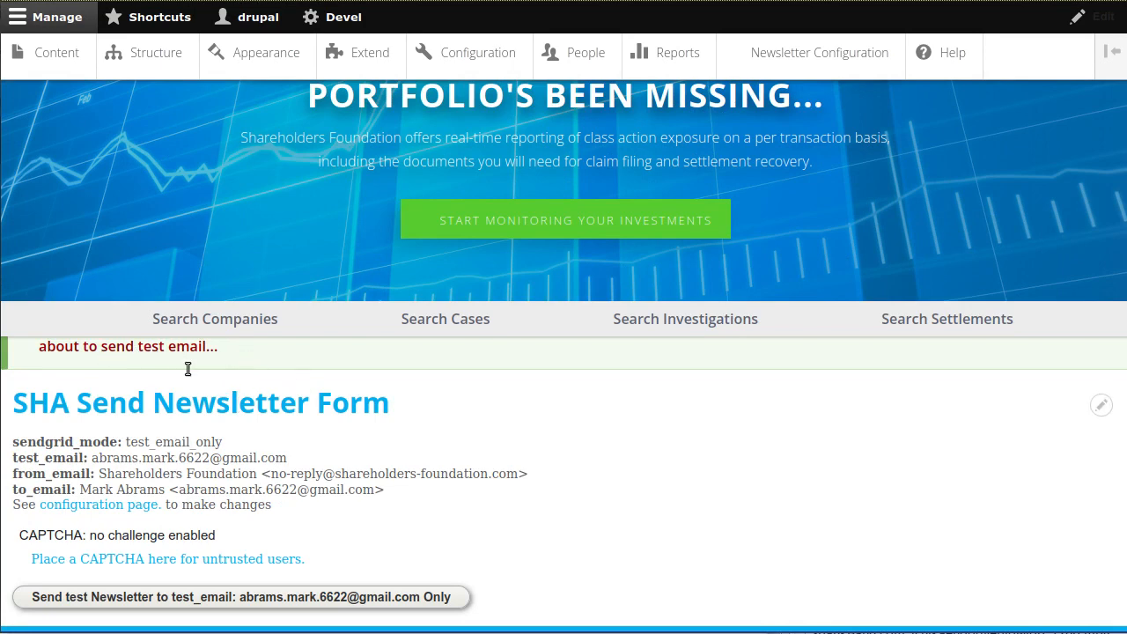
pyautogui.scroll(-3, 230, 366)
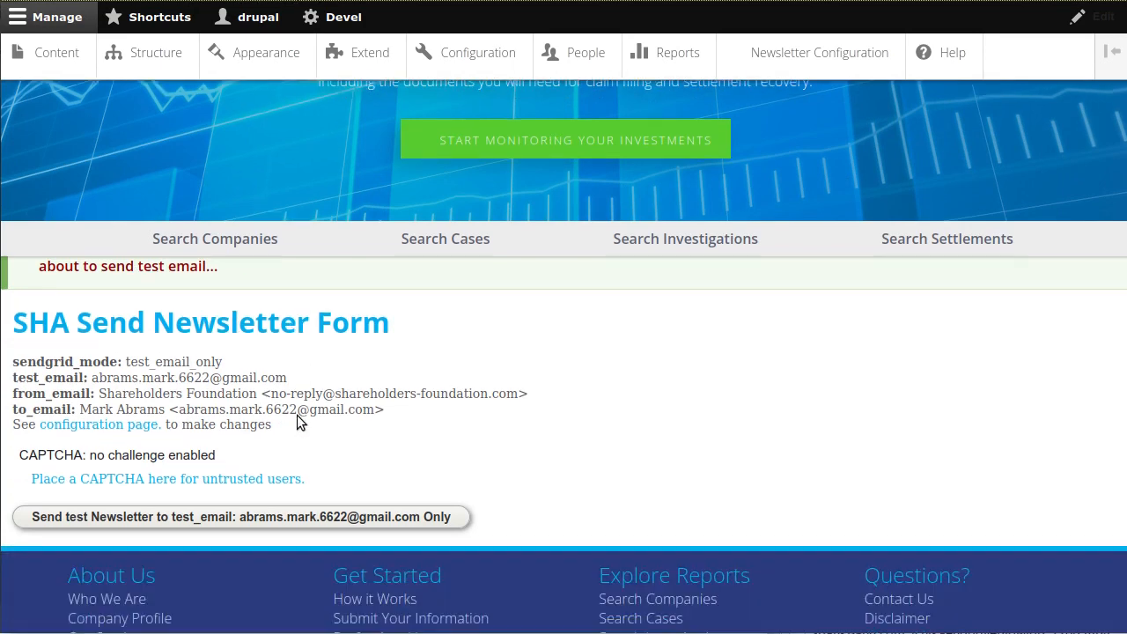
# In the module's Logging and Debugging settings, set the alert email mode to admin users only and save the configuration
pyautogui.click(110, 205)
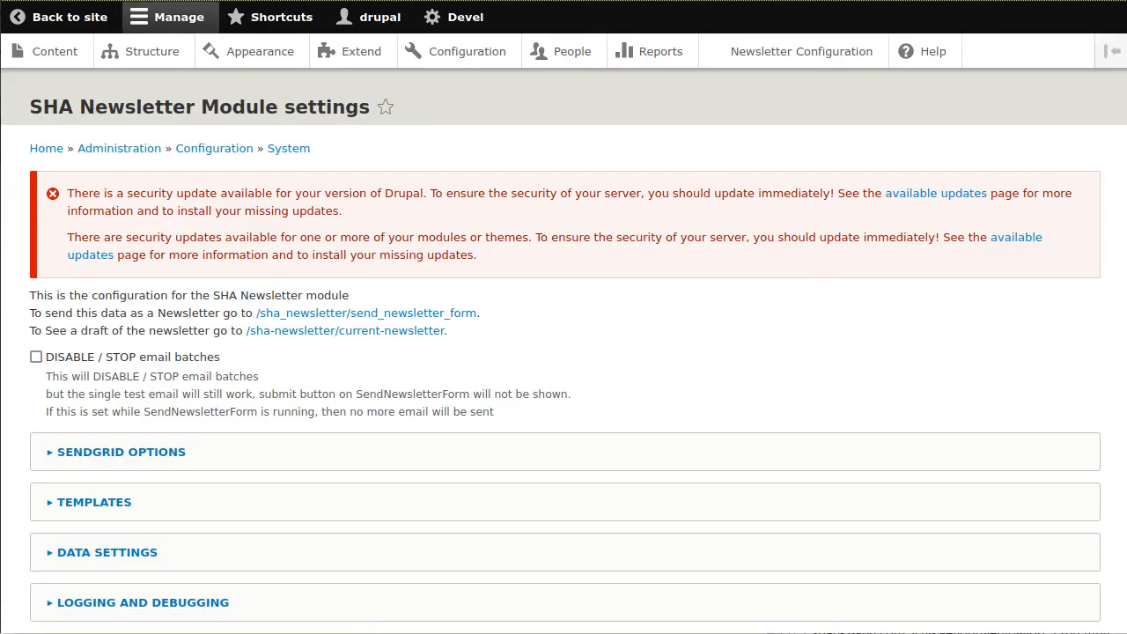
pyautogui.scroll(-1, 1097, 290)
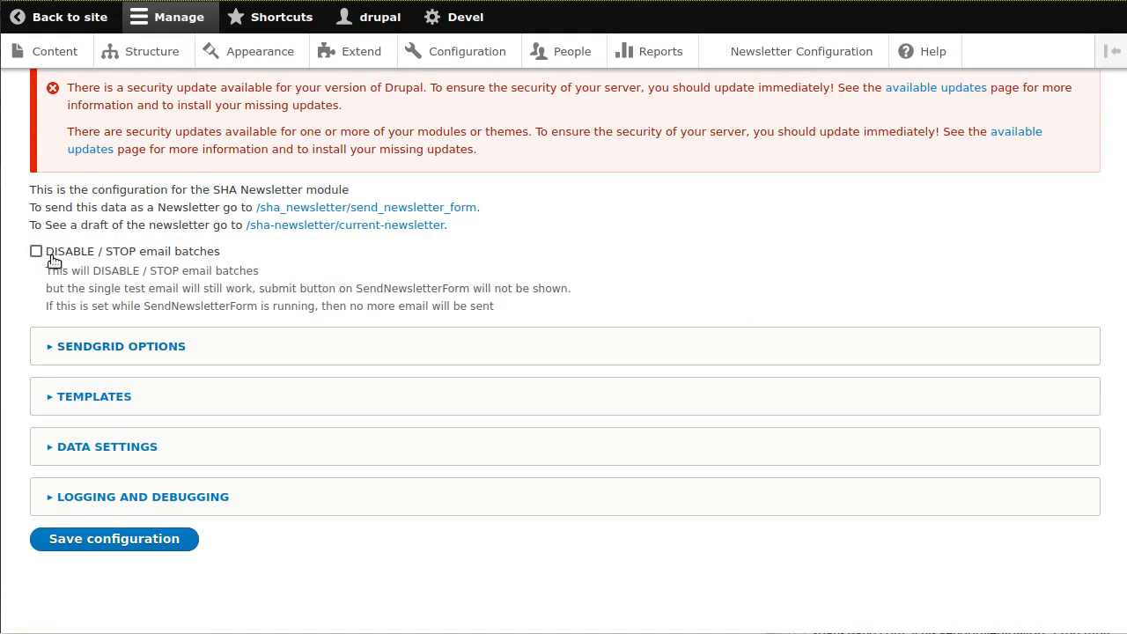
pyautogui.click(96, 499)
pyautogui.scroll(-4, 227, 538)
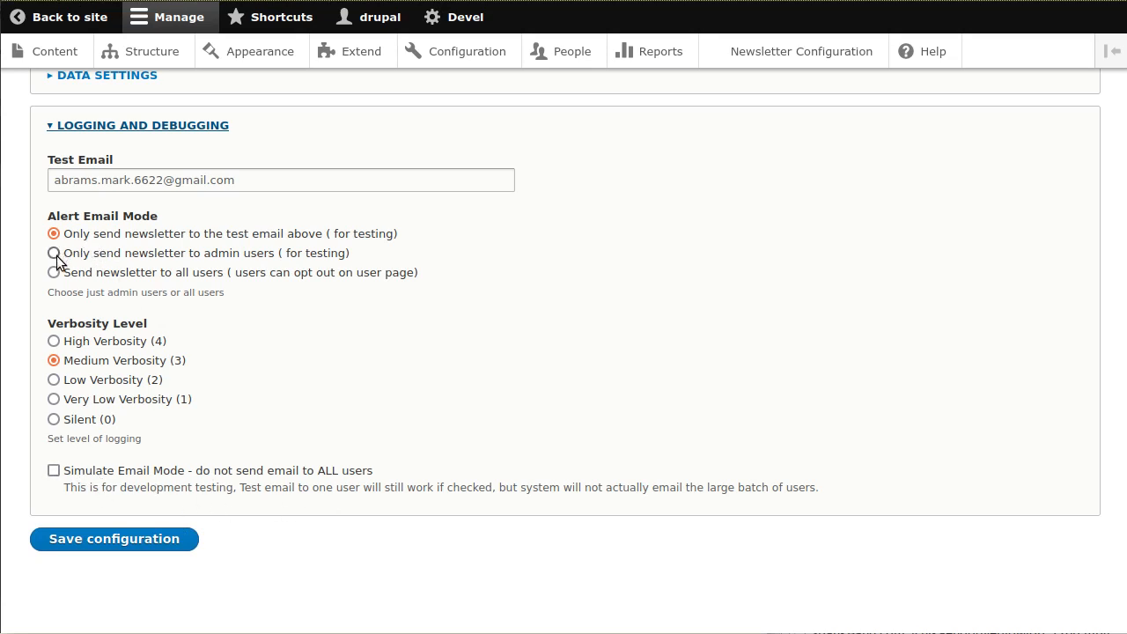
pyautogui.click(160, 539)
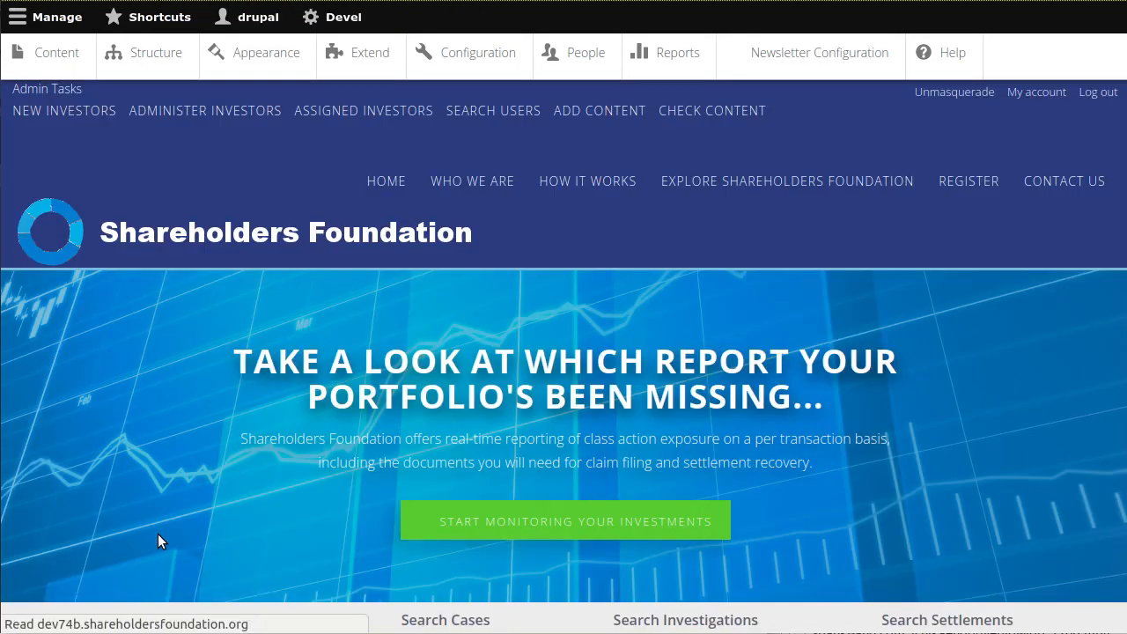
# Review the updated send form, send the test newsletter to admin users only, and check the batch results
pyautogui.scroll(-3, 321, 414)
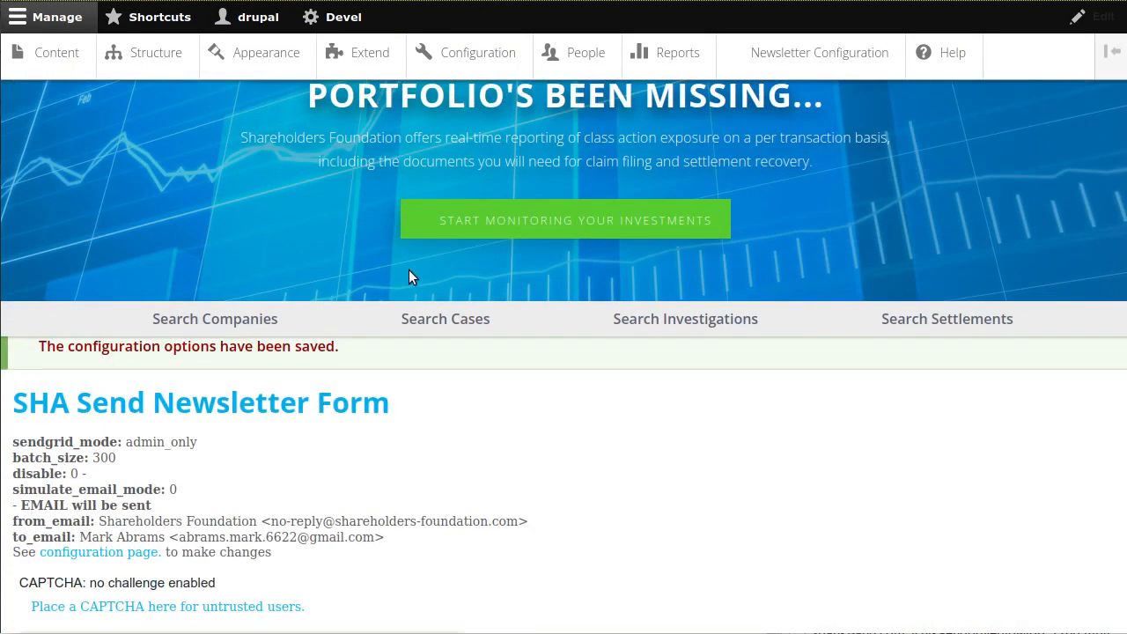
pyautogui.scroll(-1, 392, 302)
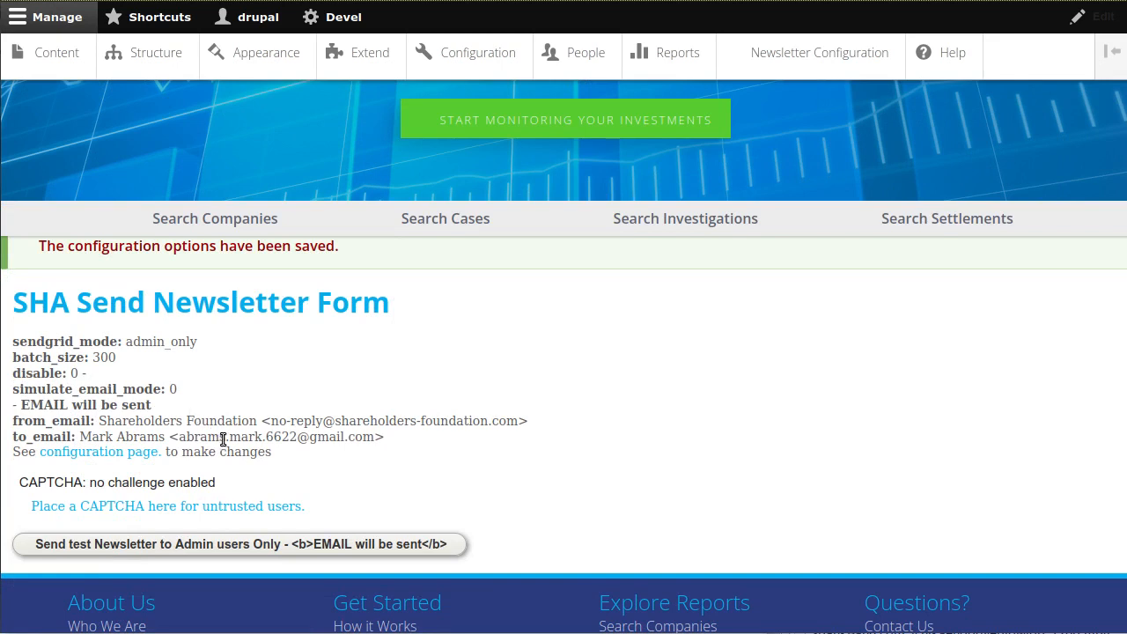
pyautogui.scroll(-1, 238, 440)
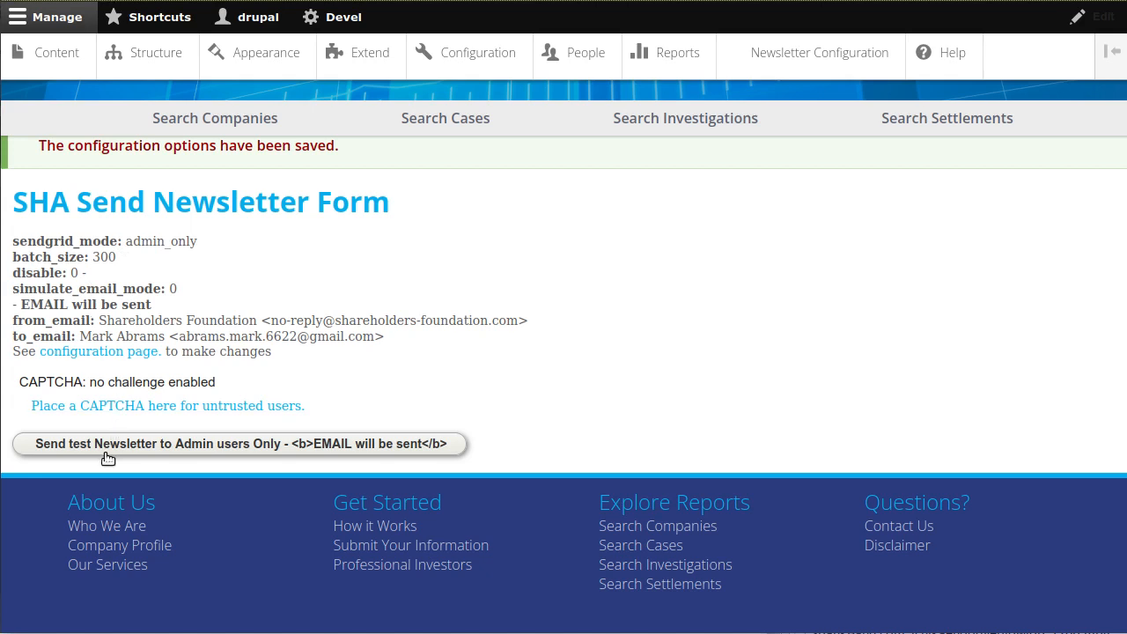
pyautogui.click(366, 444)
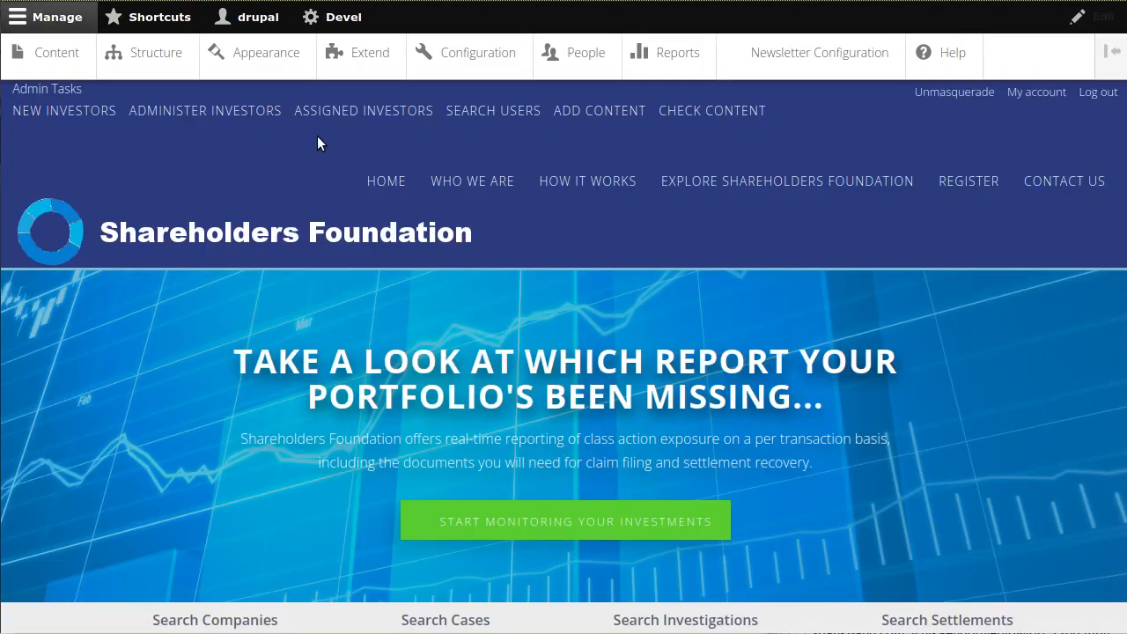
pyautogui.scroll(-3, 300, 380)
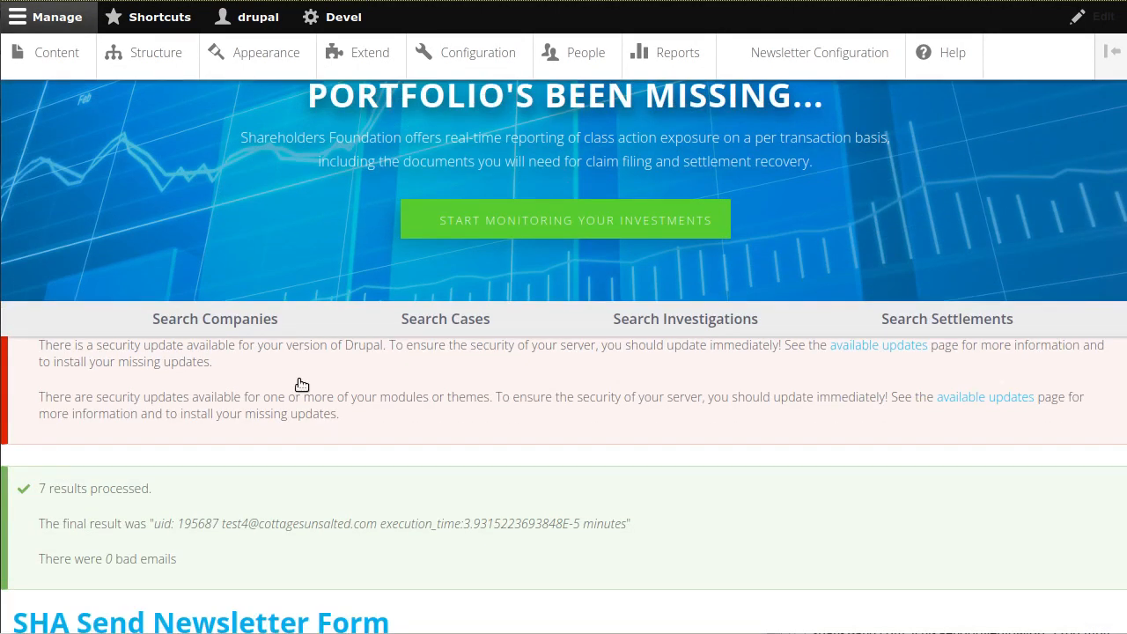
pyautogui.scroll(-2, 300, 380)
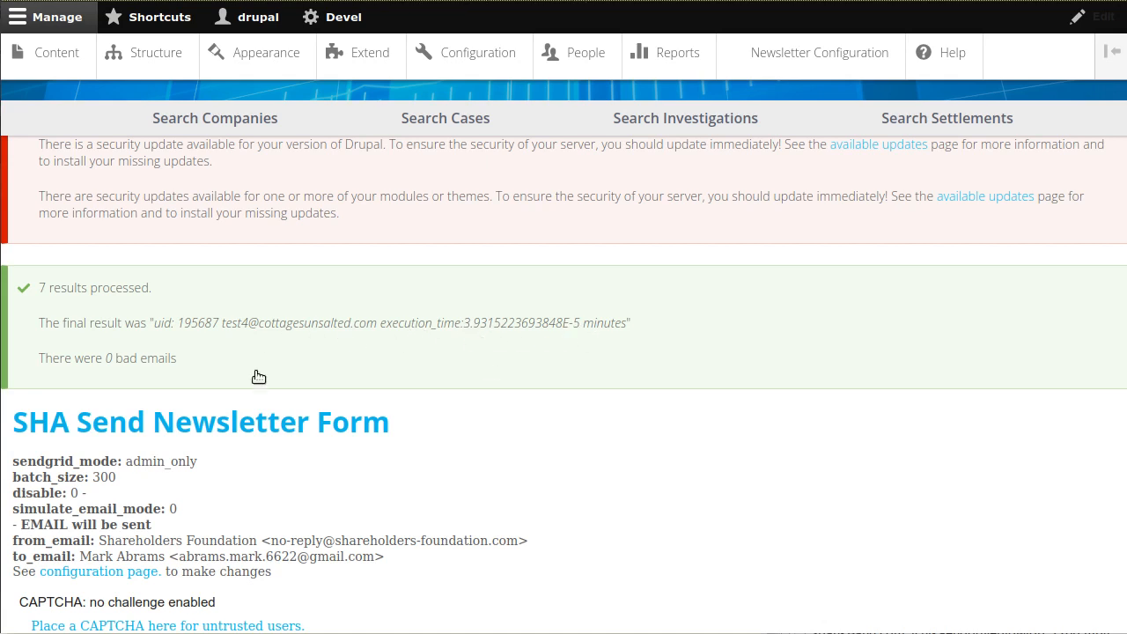
pyautogui.scroll(-3, 258, 378)
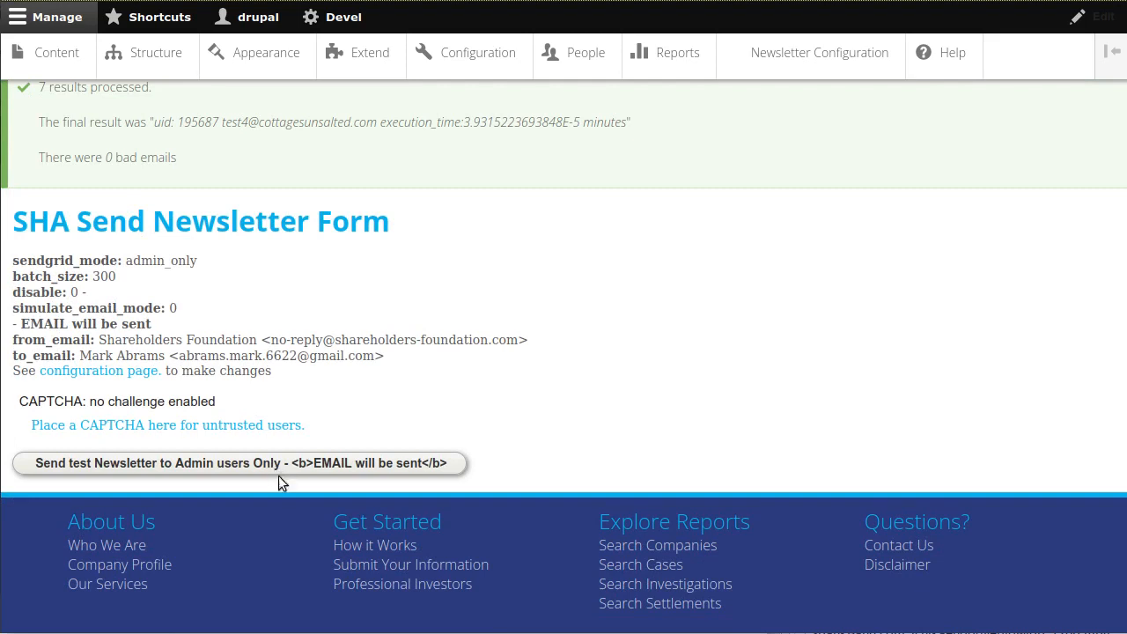
# In the module's Logging and Debugging settings, set the alert email mode to all users, enable Simulate Email Mode, and save the configuration
pyautogui.click(121, 375)
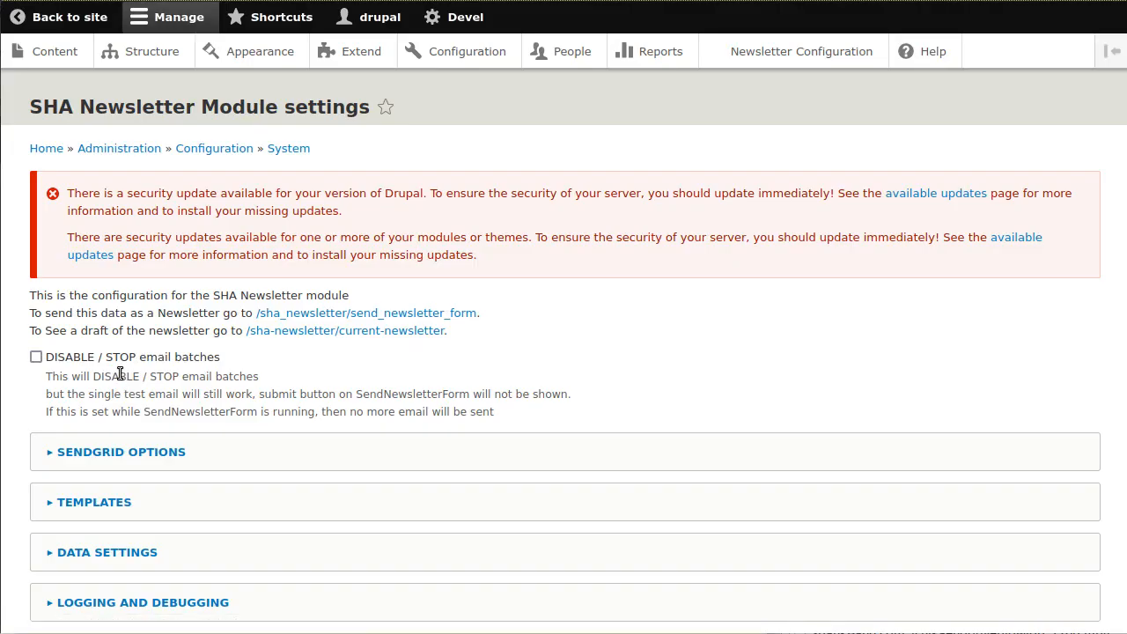
pyautogui.scroll(-1, 138, 382)
pyautogui.click(173, 500)
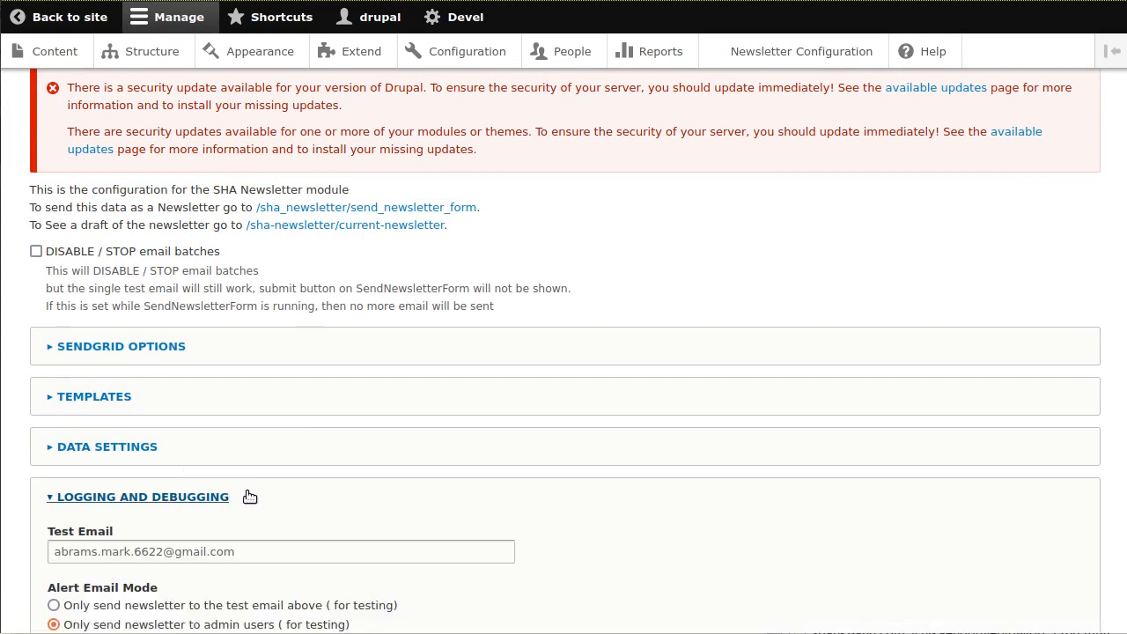
pyautogui.scroll(-3, 543, 452)
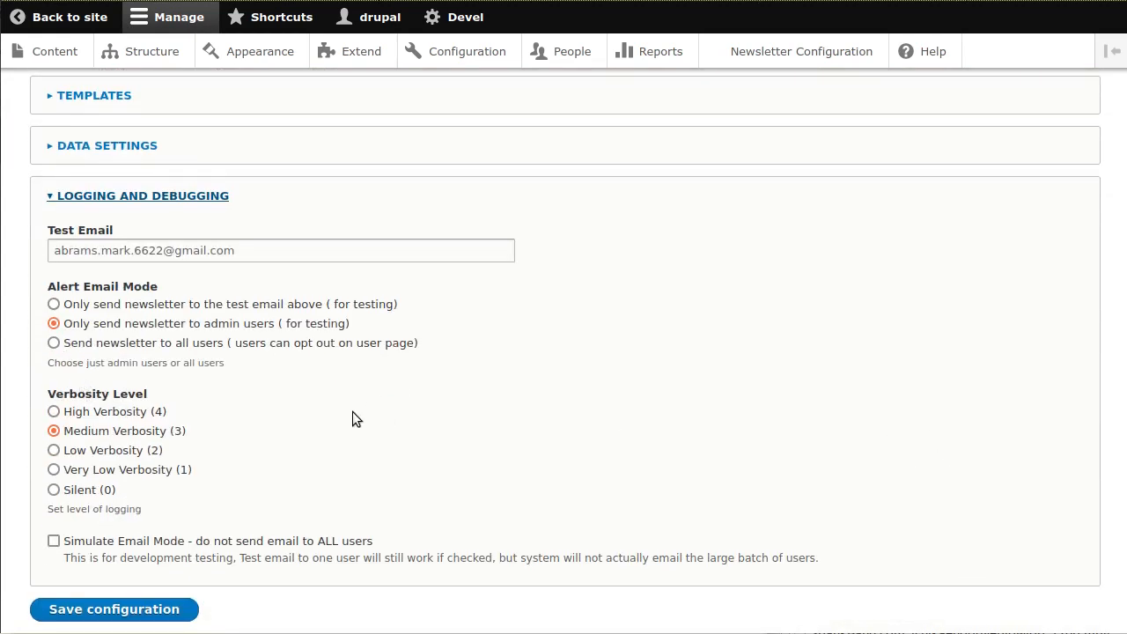
pyautogui.click(55, 345)
pyautogui.click(54, 542)
pyautogui.click(115, 610)
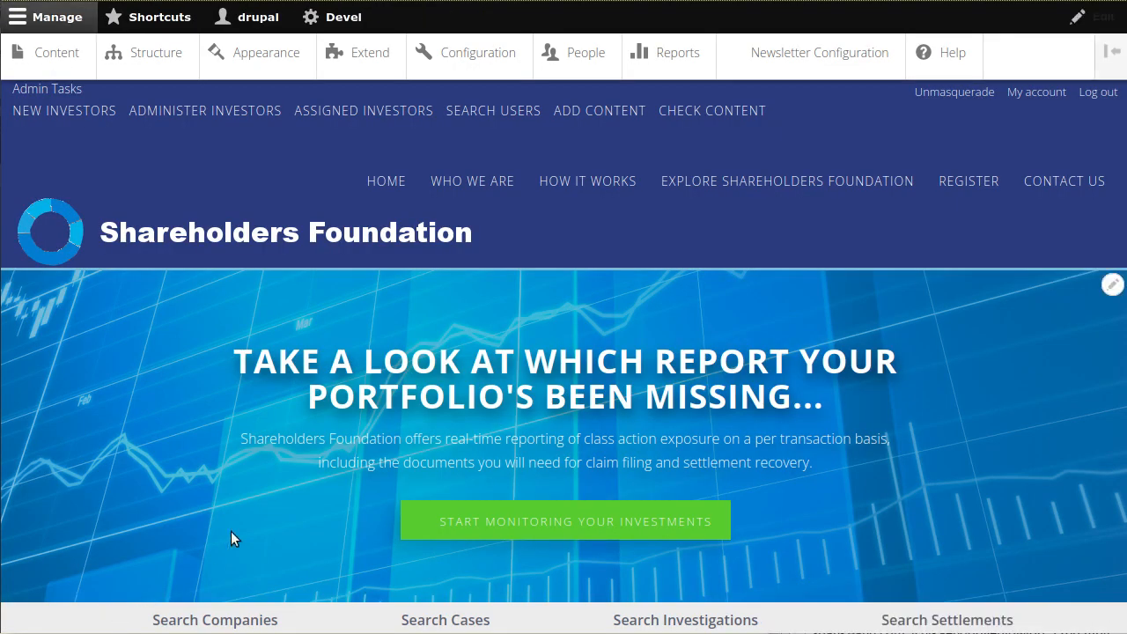
# Run the simulated newsletter send to all users who have not unsubscribed, and check the batch results and the number of bad emails
pyautogui.scroll(-2, 242, 529)
pyautogui.scroll(-2, 634, 440)
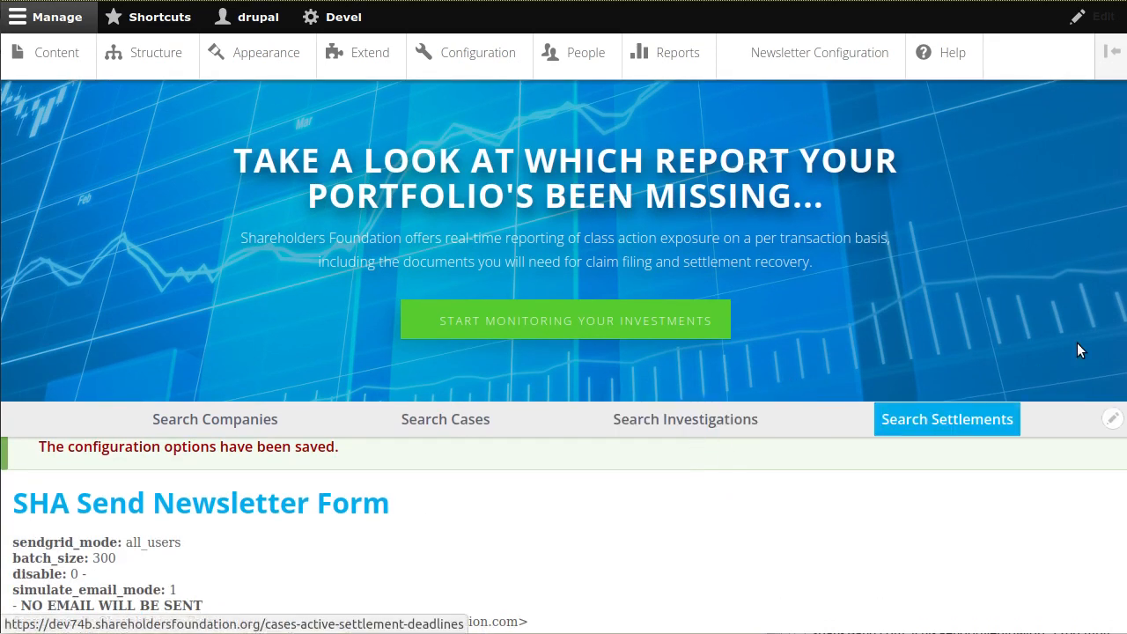
pyautogui.scroll(-3, 1092, 350)
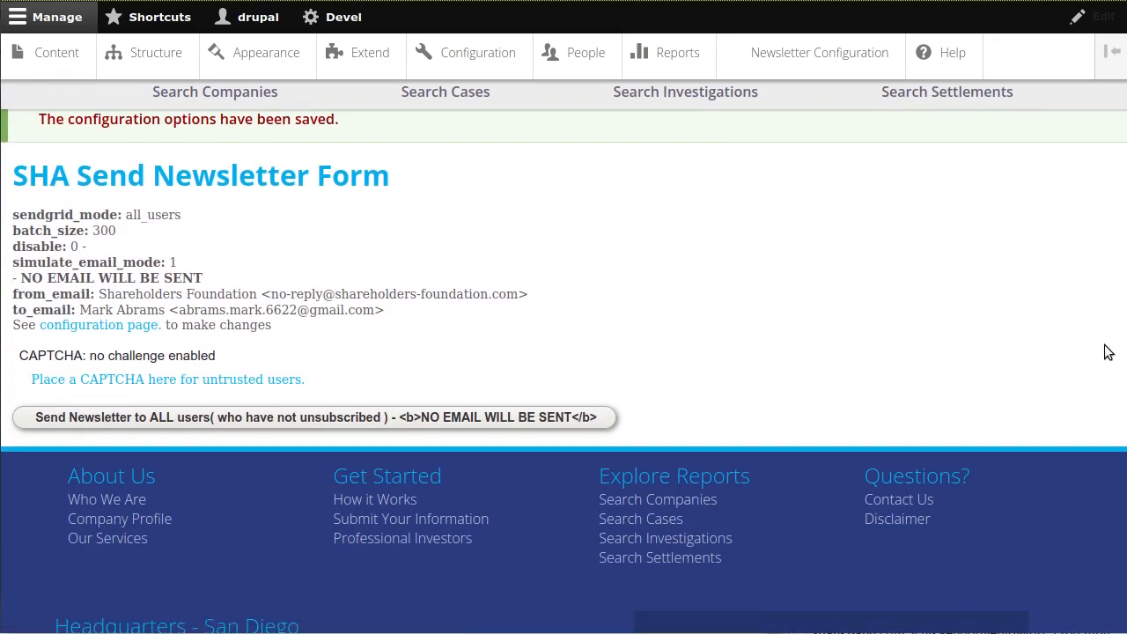
pyautogui.click(269, 427)
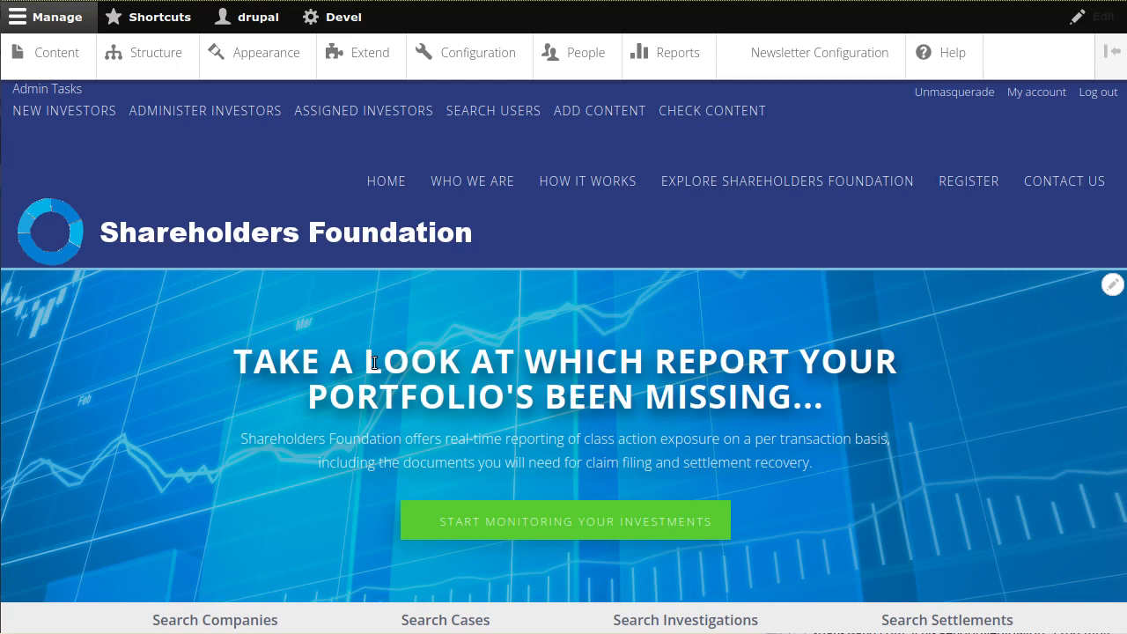
pyautogui.scroll(-3, 1124, 236)
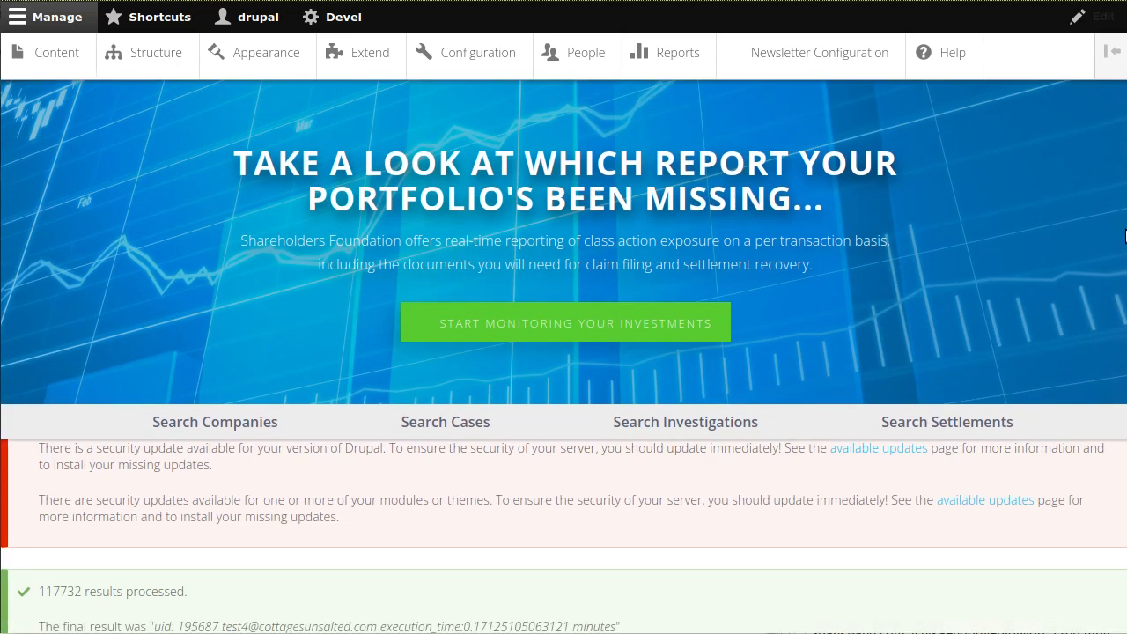
pyautogui.scroll(-2, 1118, 264)
pyautogui.scroll(-1, 1112, 298)
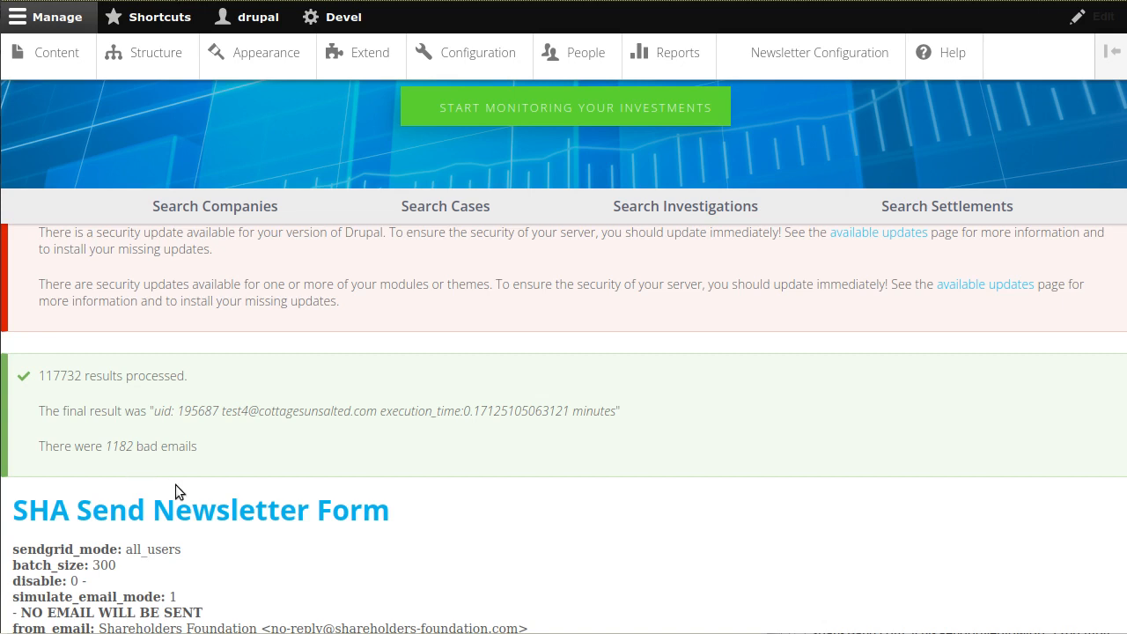
pyautogui.moveTo(105, 446); pyautogui.dragTo(130, 452)
pyautogui.scroll(-3, 563, 357)
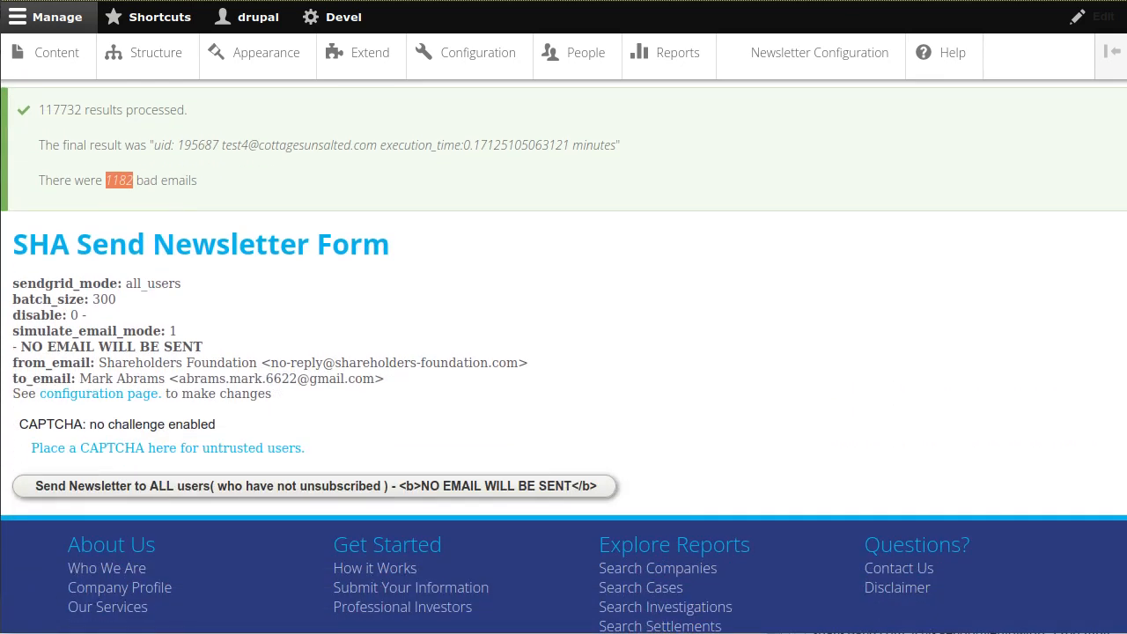